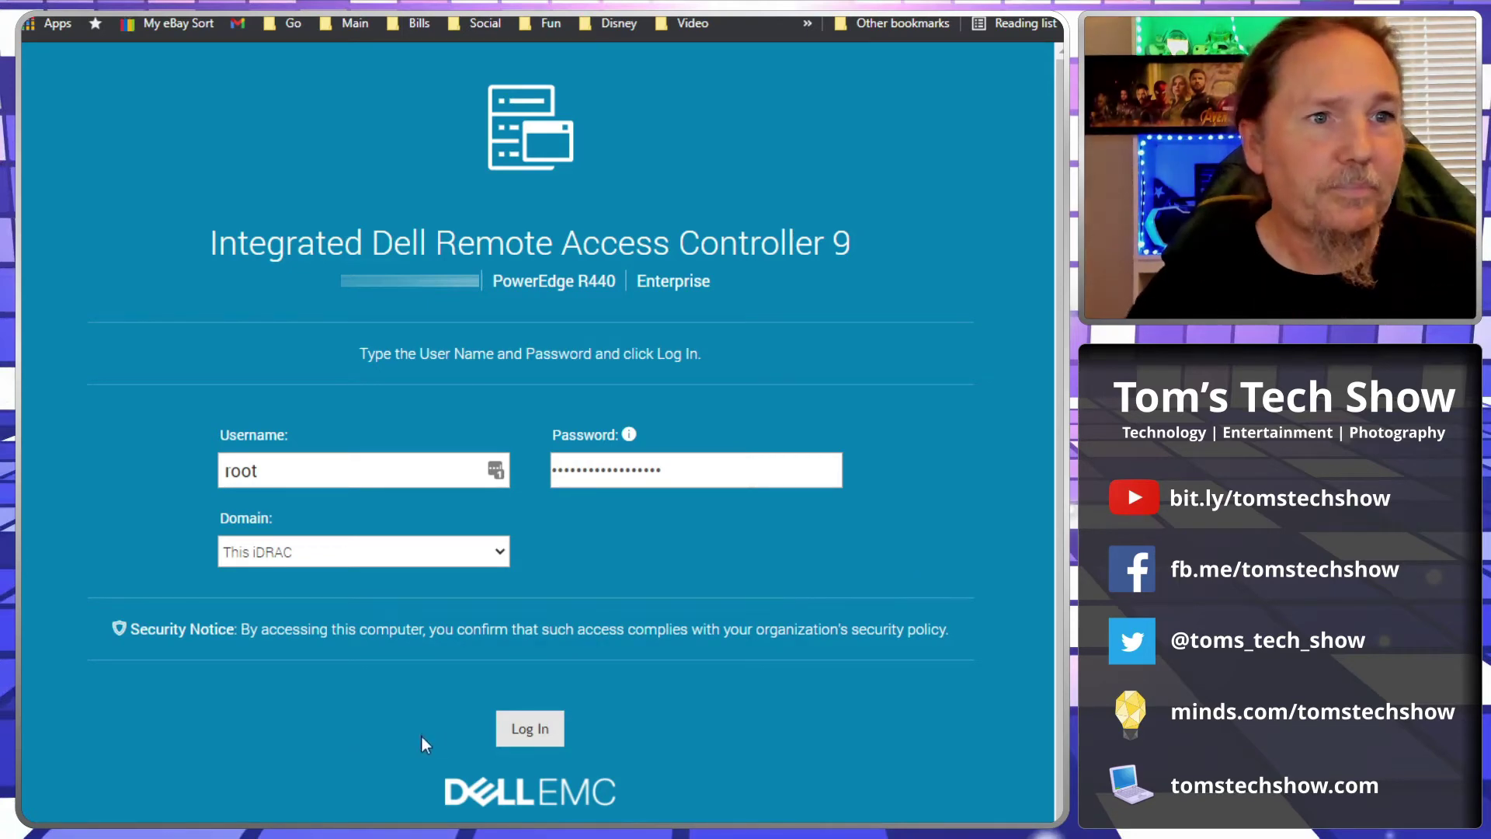
# Step: Sign in to iDRAC and review the Dashboard, including the LED options and Enterprise license entry
pyautogui.click(542, 730)
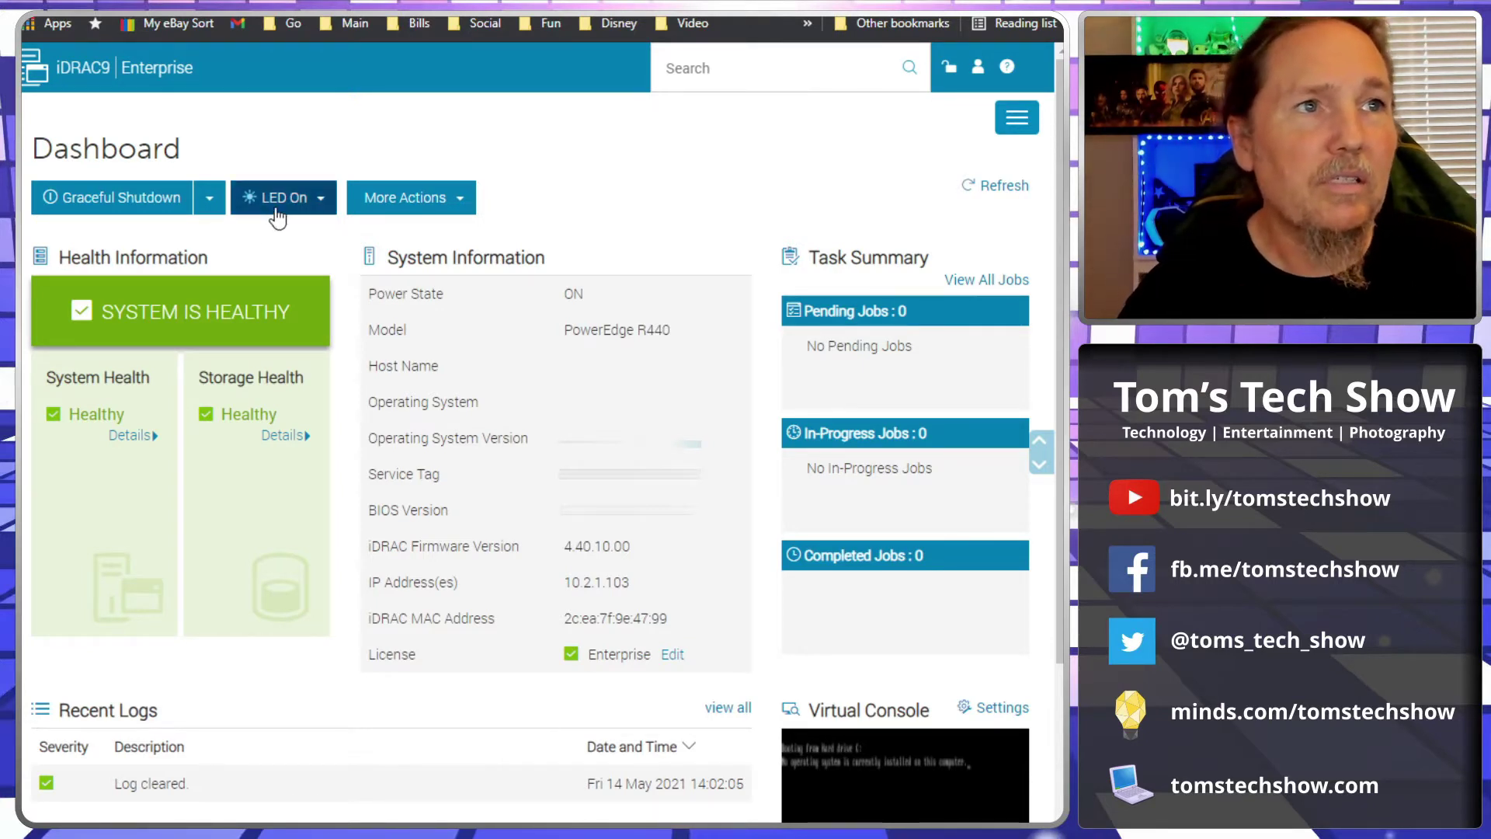
pyautogui.click(319, 201)
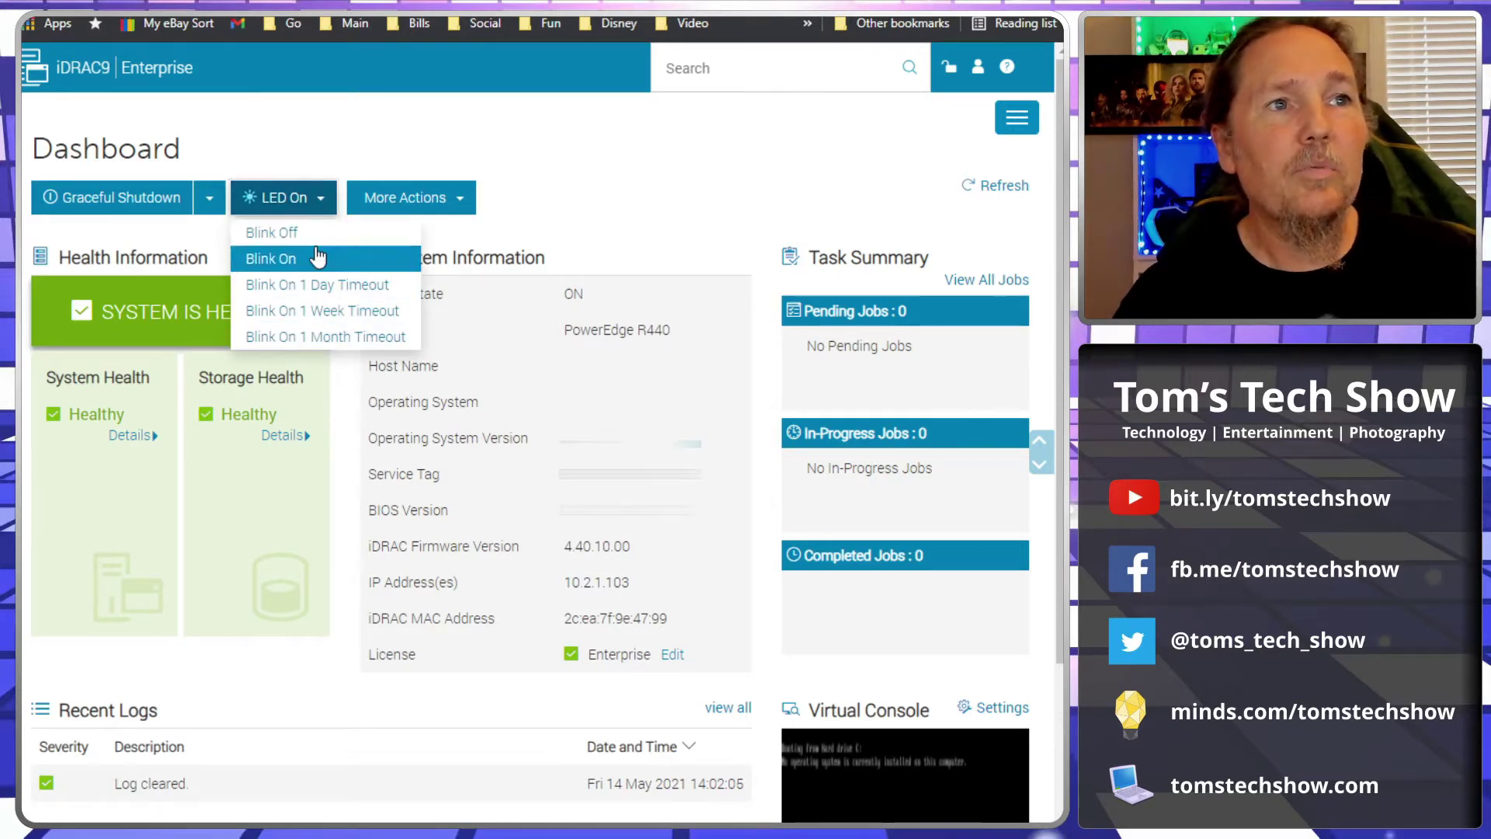
pyautogui.click(561, 226)
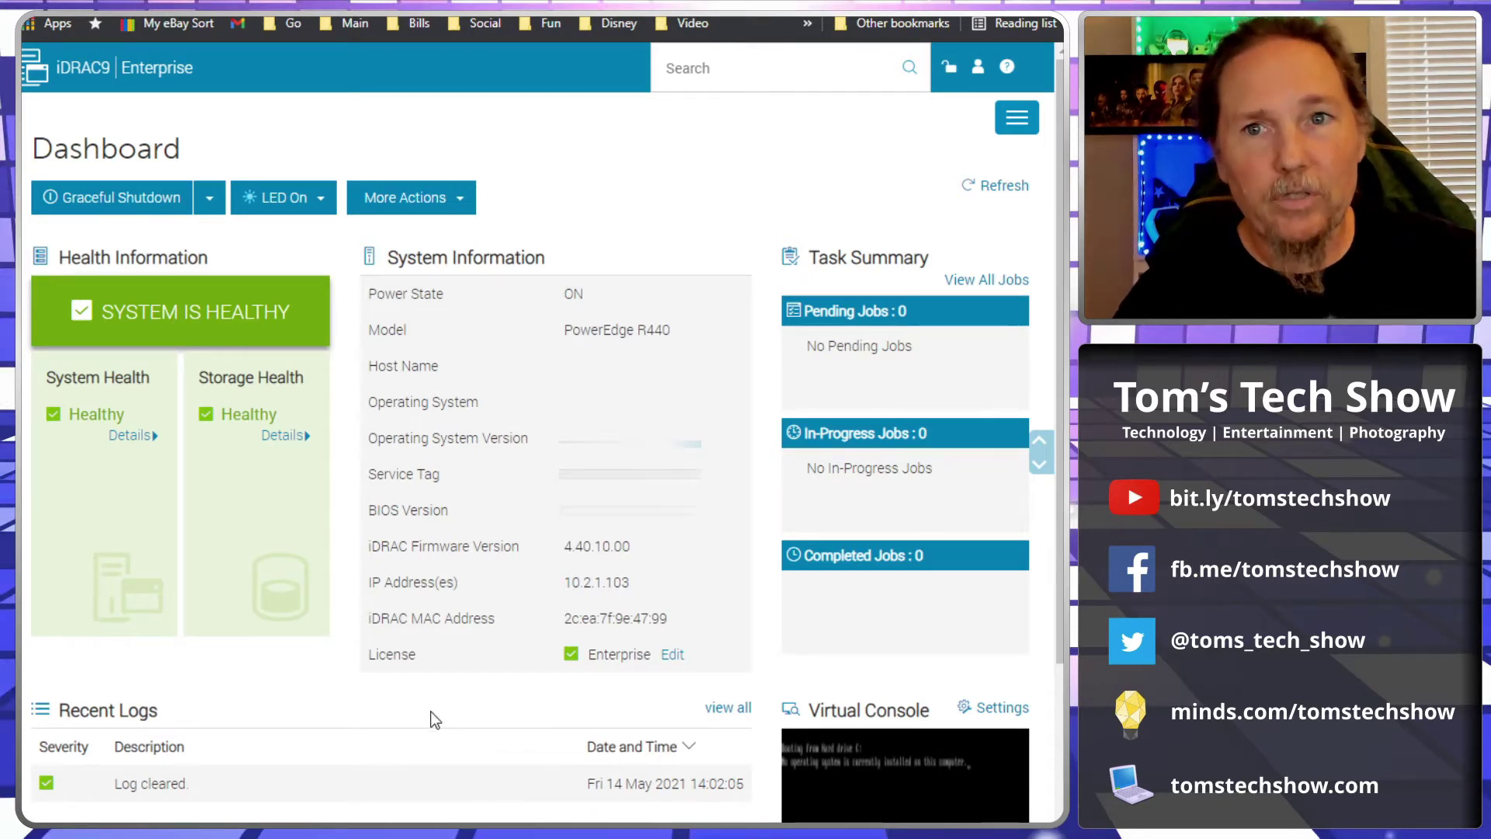
pyautogui.moveTo(365, 661); pyautogui.dragTo(709, 662)
pyautogui.click(727, 660)
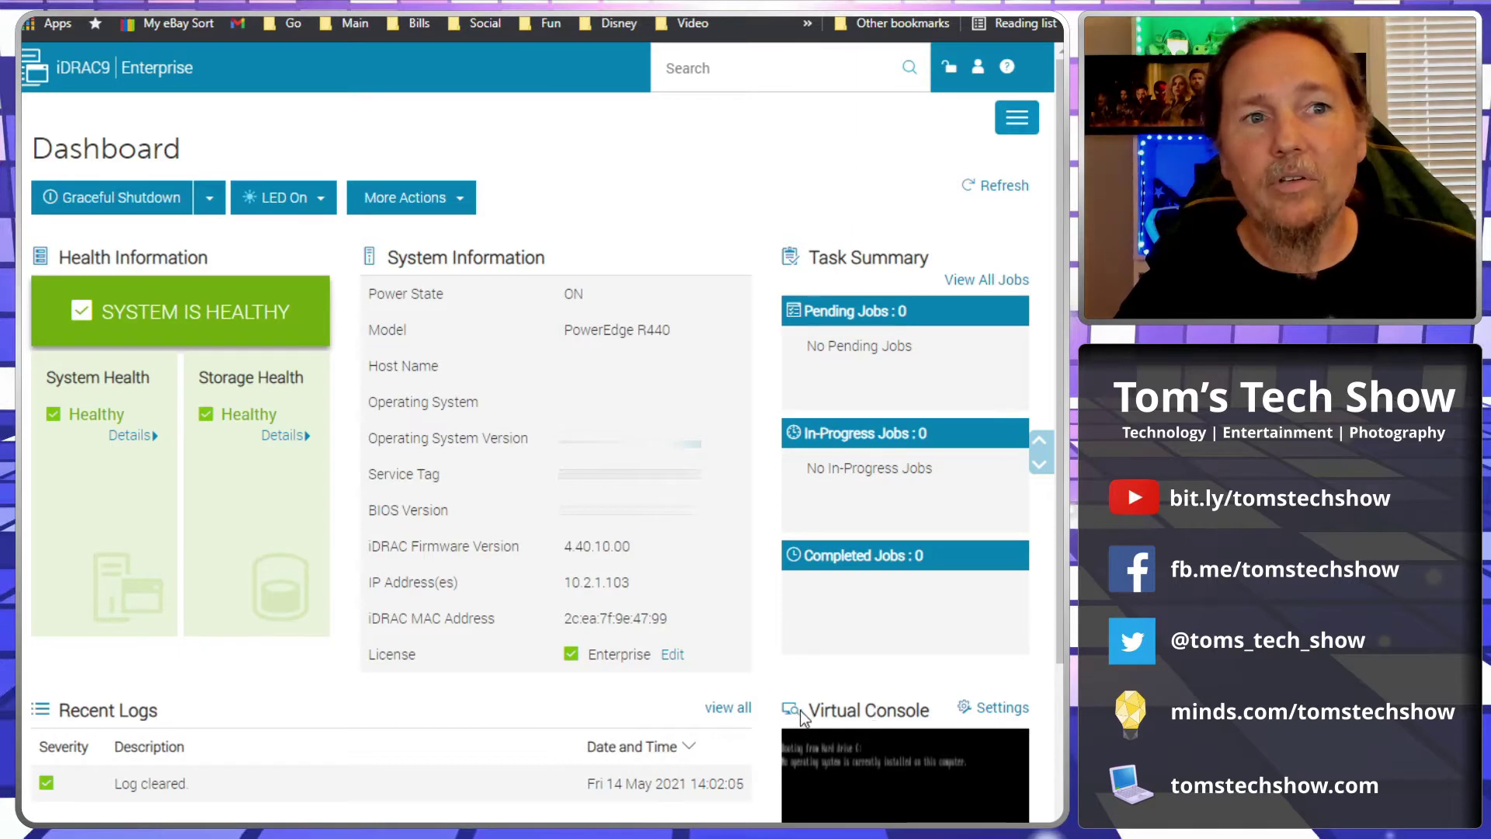
# Step: Launch the virtual console from the Dashboard's Virtual Console preview
pyautogui.moveTo(804, 713); pyautogui.dragTo(930, 706)
pyautogui.click(931, 706)
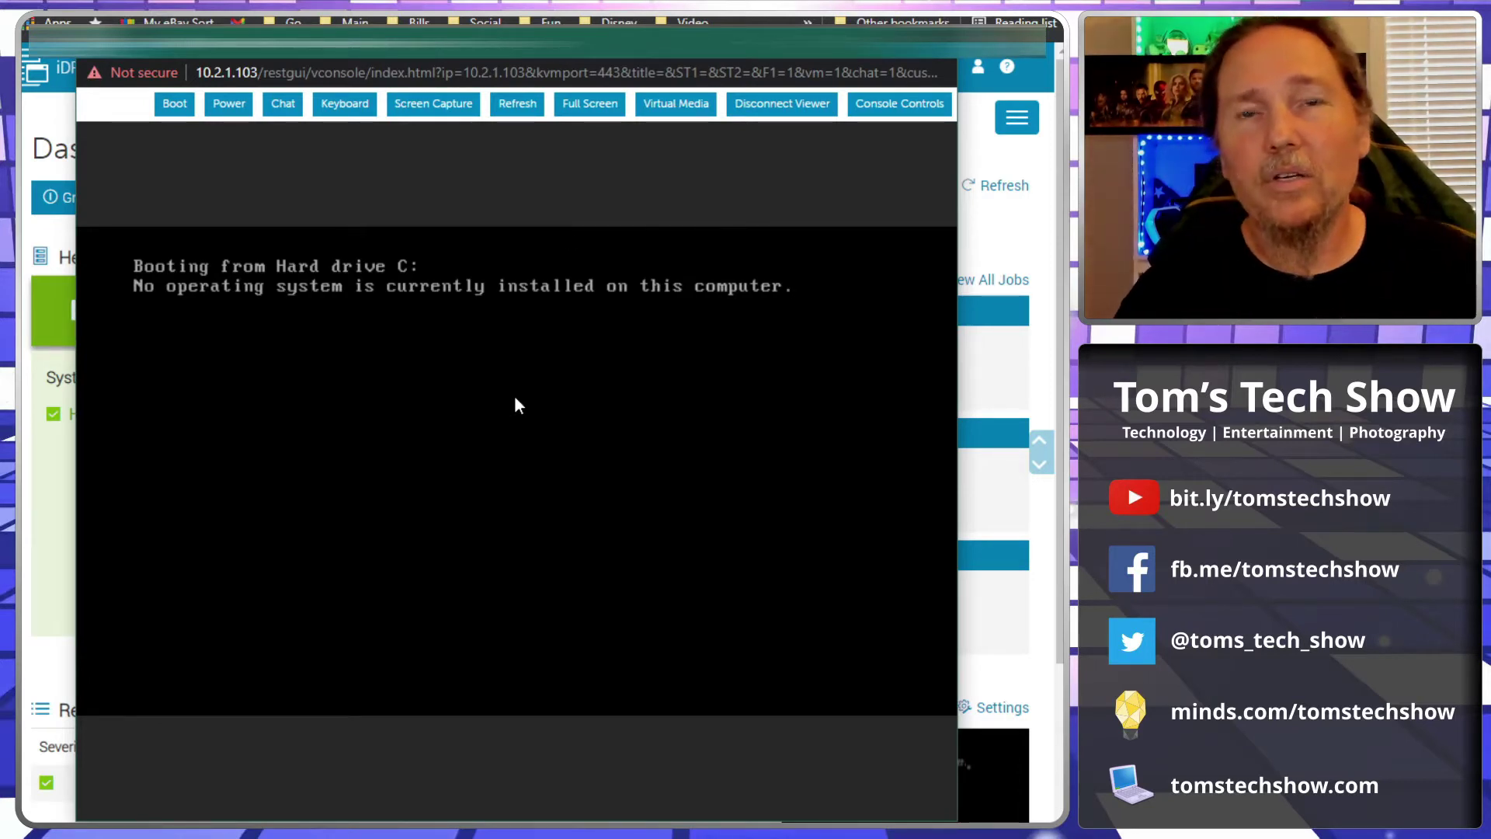
# Step: Connect virtual media and map VMware-VMvisor-Installer-7.0U2a-17867351.x86_64.iso to the virtual CD/DVD drive
pyautogui.click(673, 116)
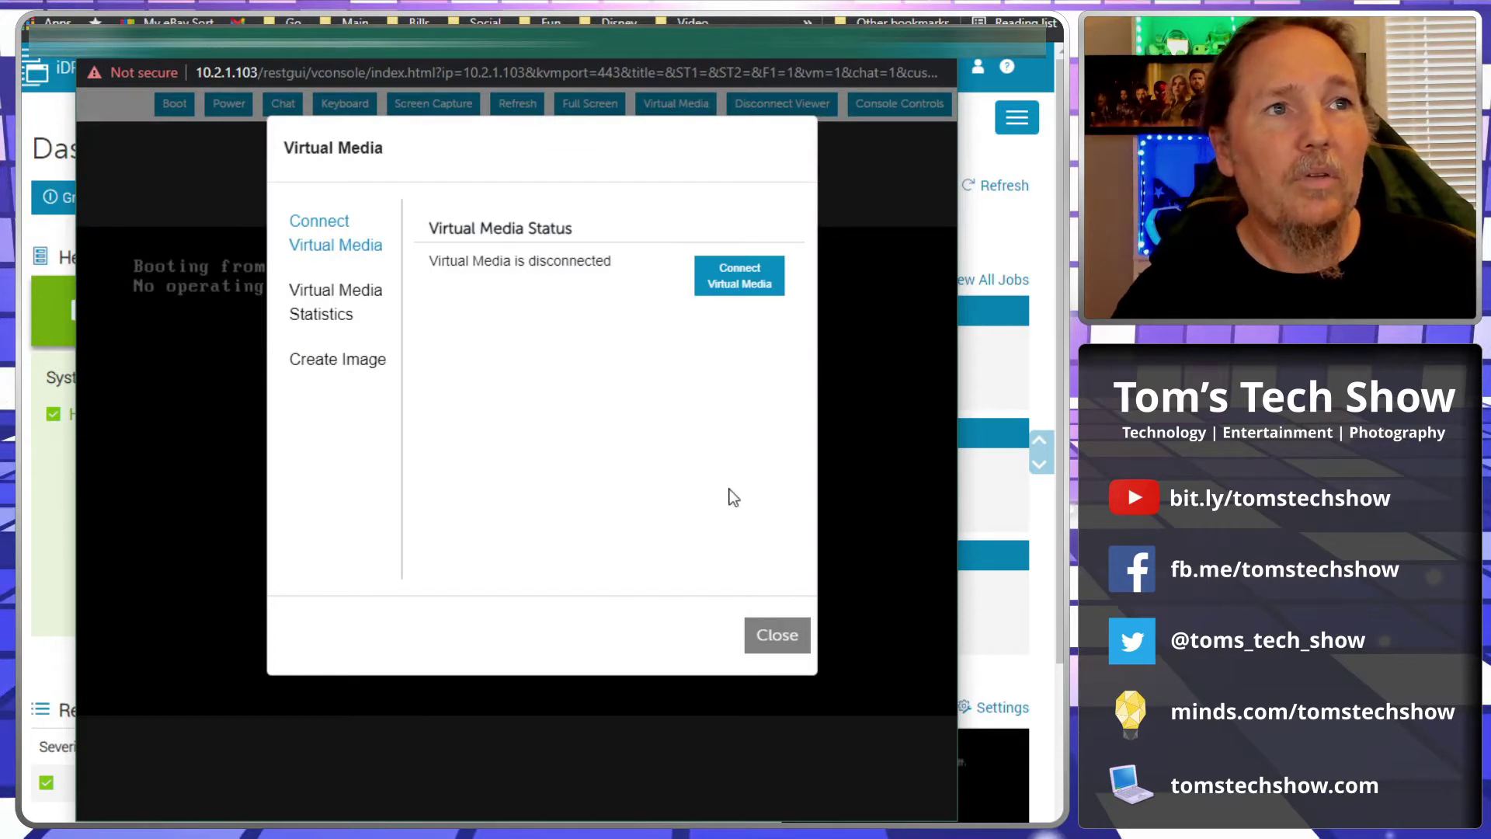
pyautogui.click(742, 280)
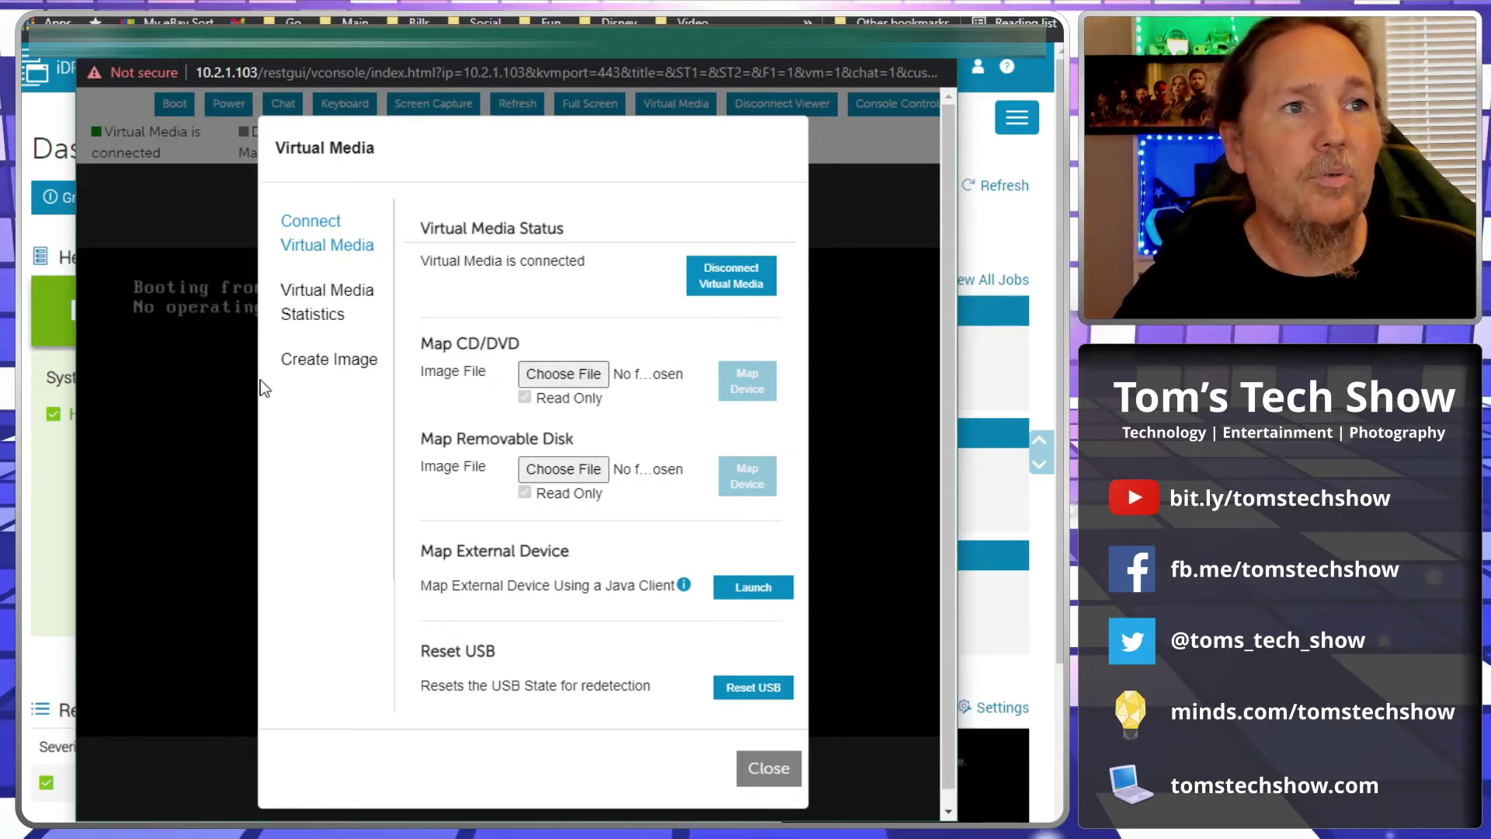
pyautogui.click(563, 374)
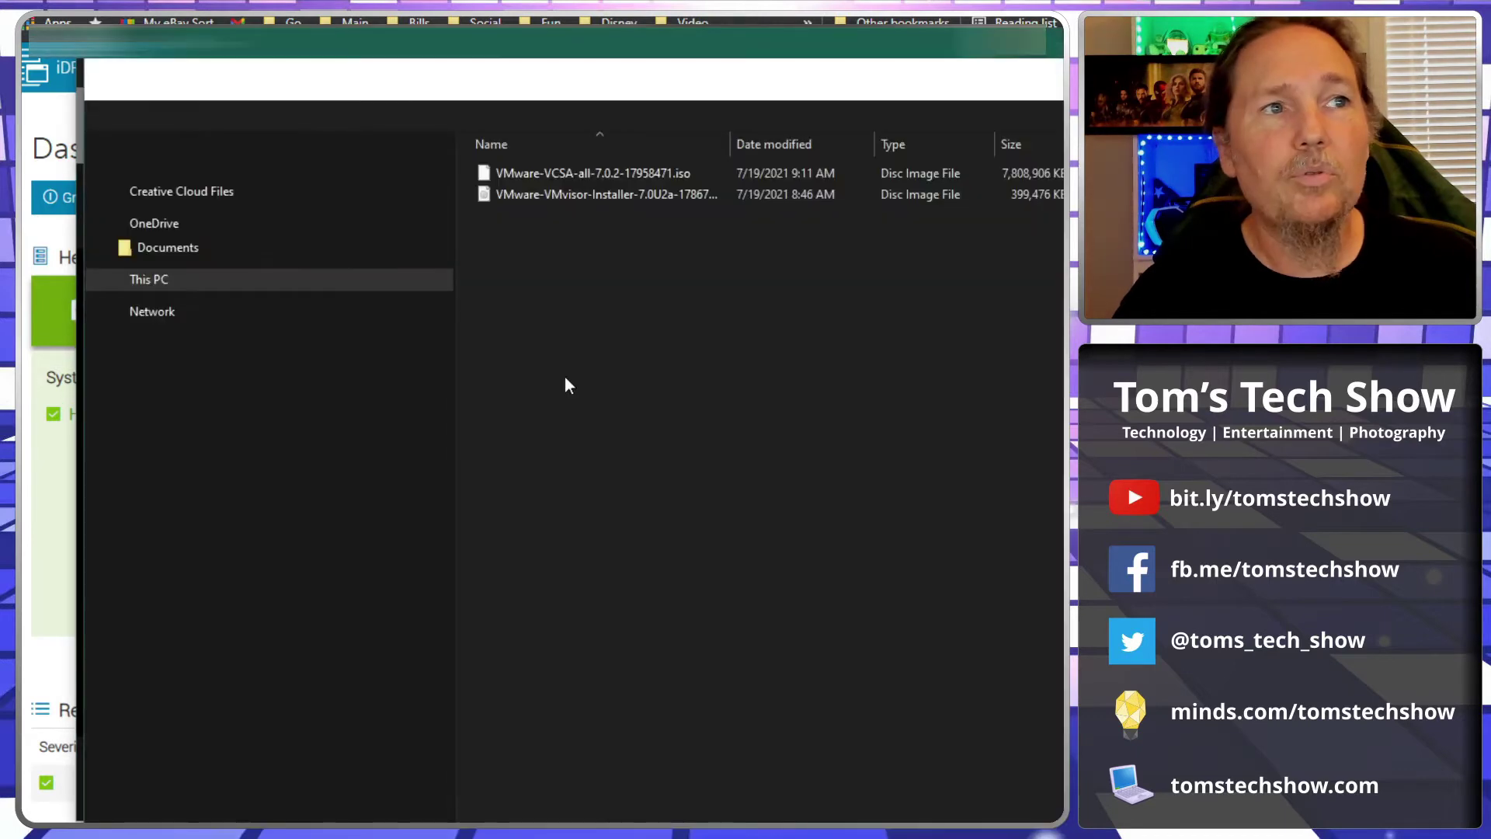
pyautogui.doubleClick(557, 195)
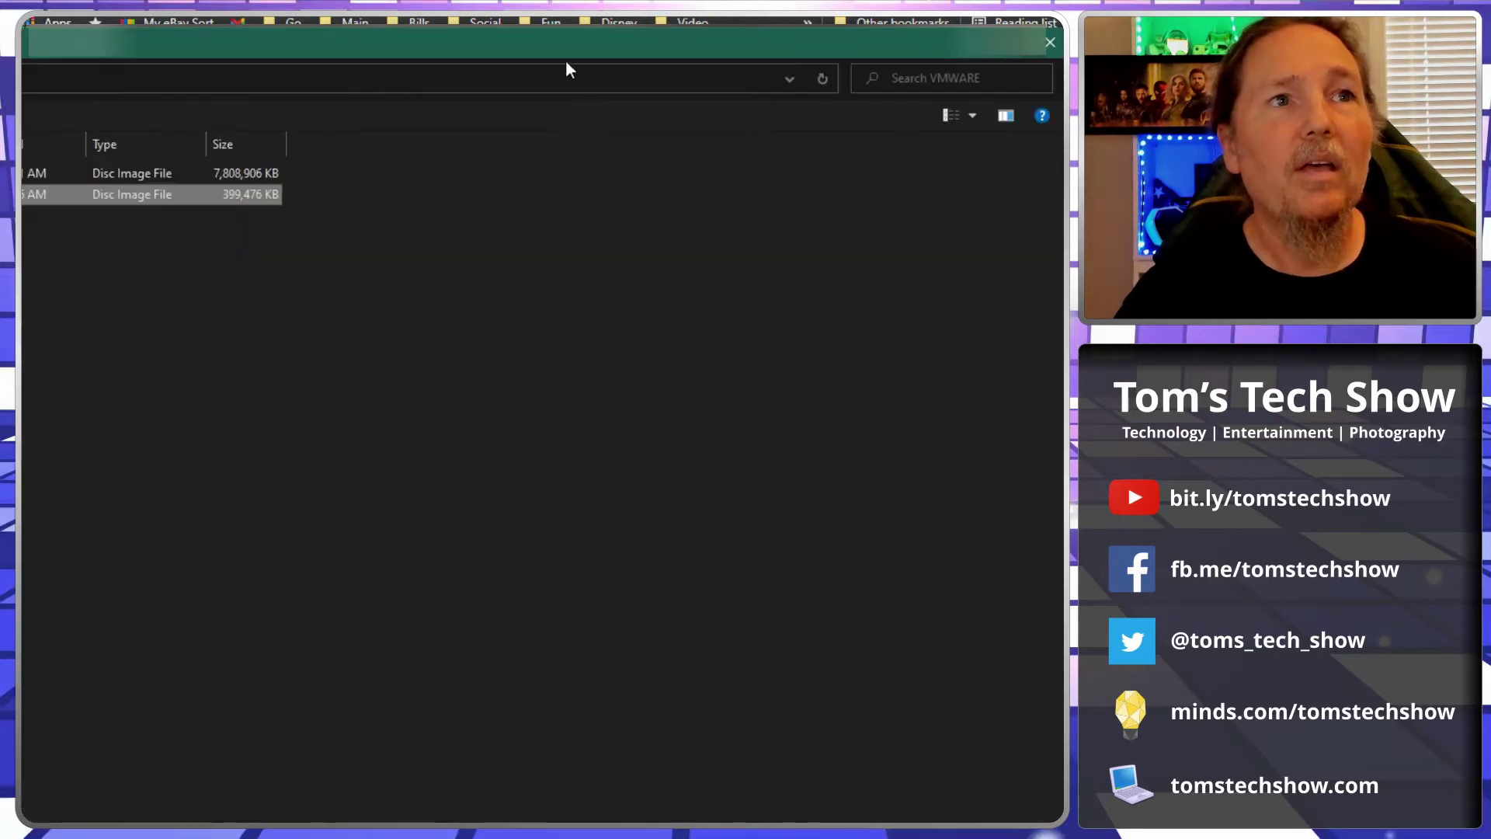
pyautogui.moveTo(256, 43); pyautogui.dragTo(902, 67)
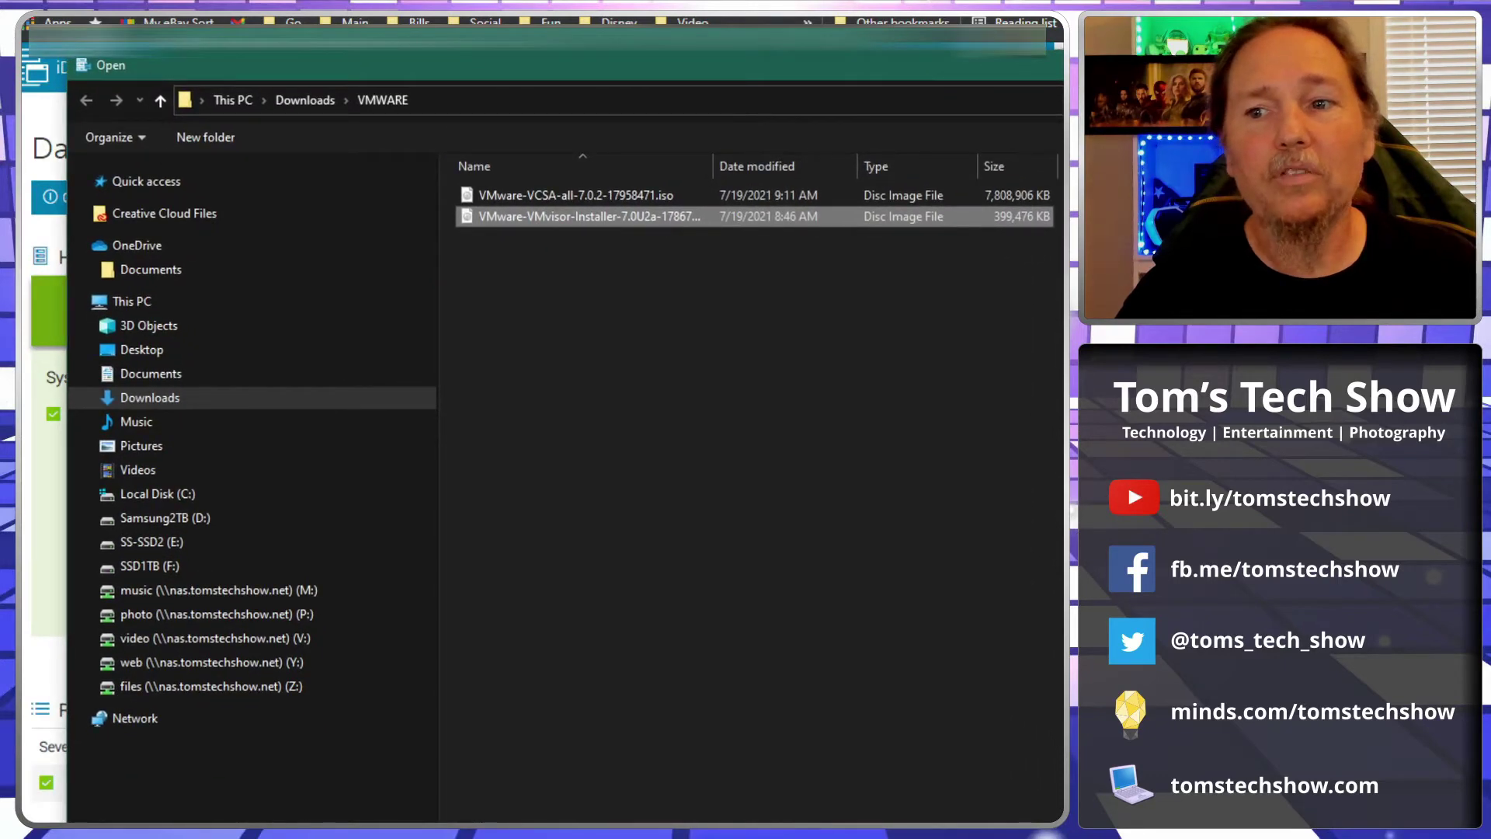
pyautogui.doubleClick(556, 215)
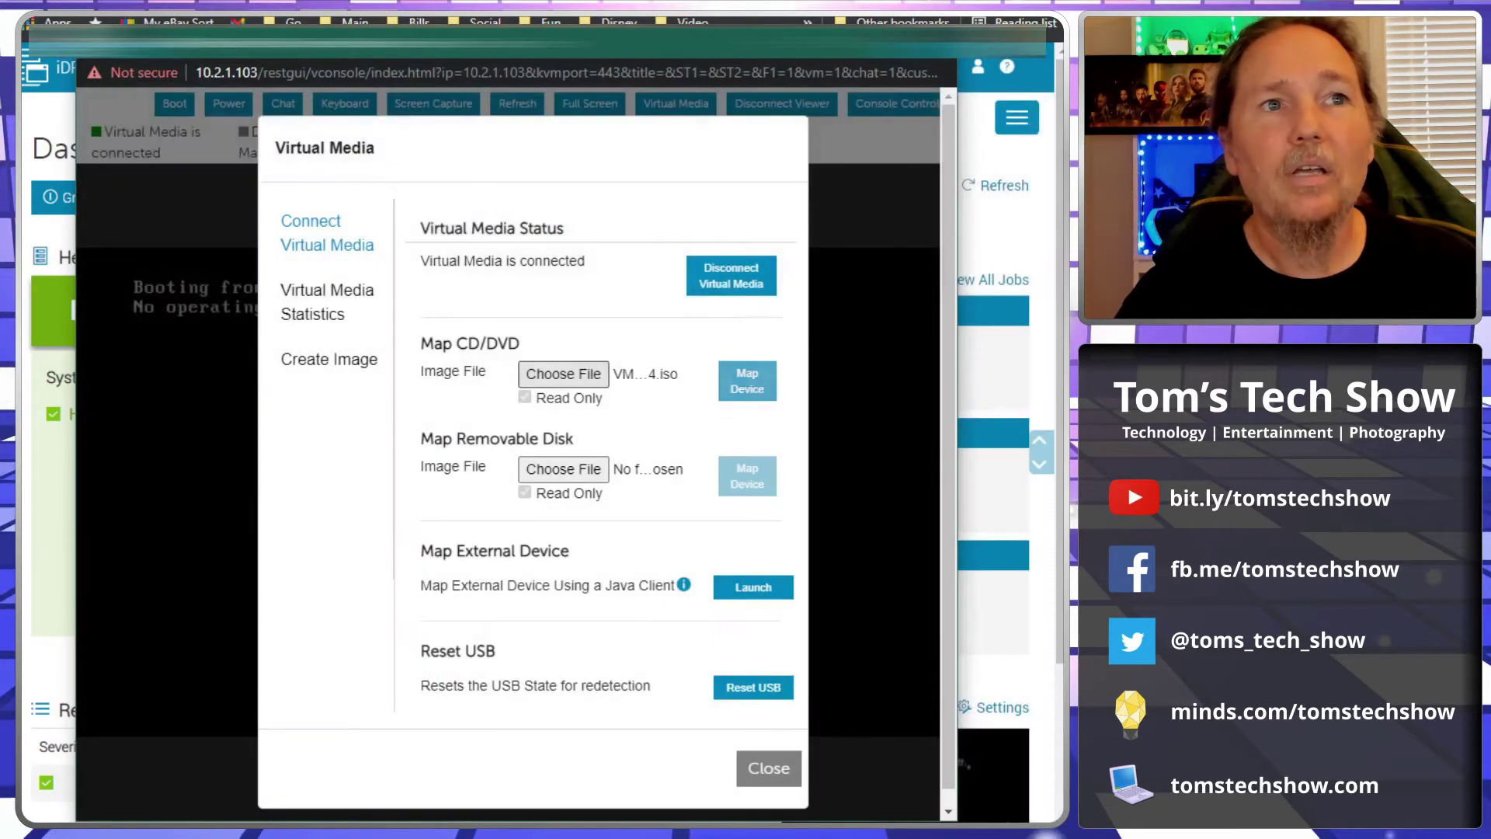
pyautogui.click(758, 374)
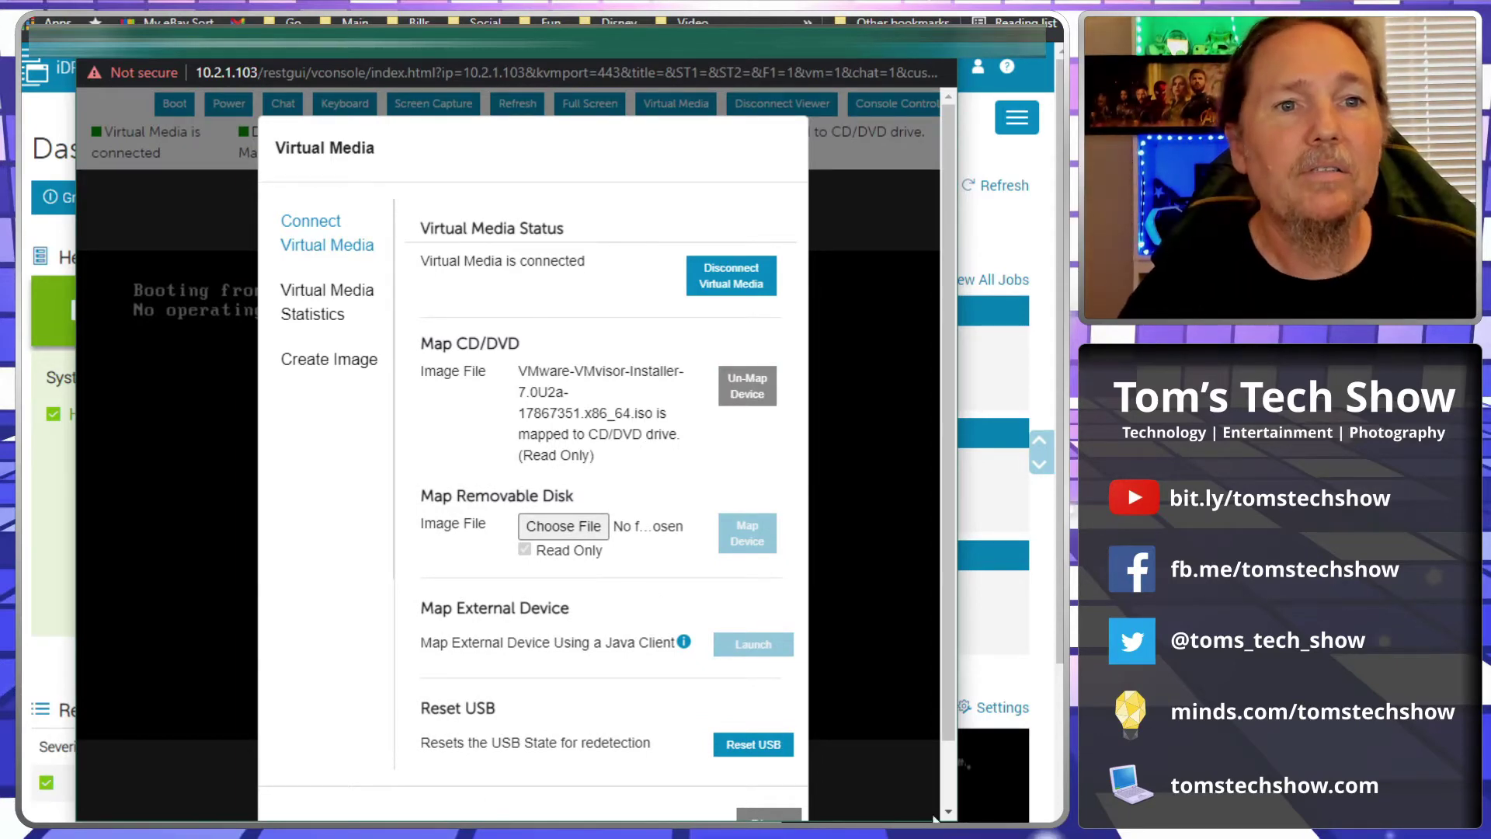
pyautogui.moveTo(952, 702); pyautogui.dragTo(951, 739)
pyautogui.click(769, 785)
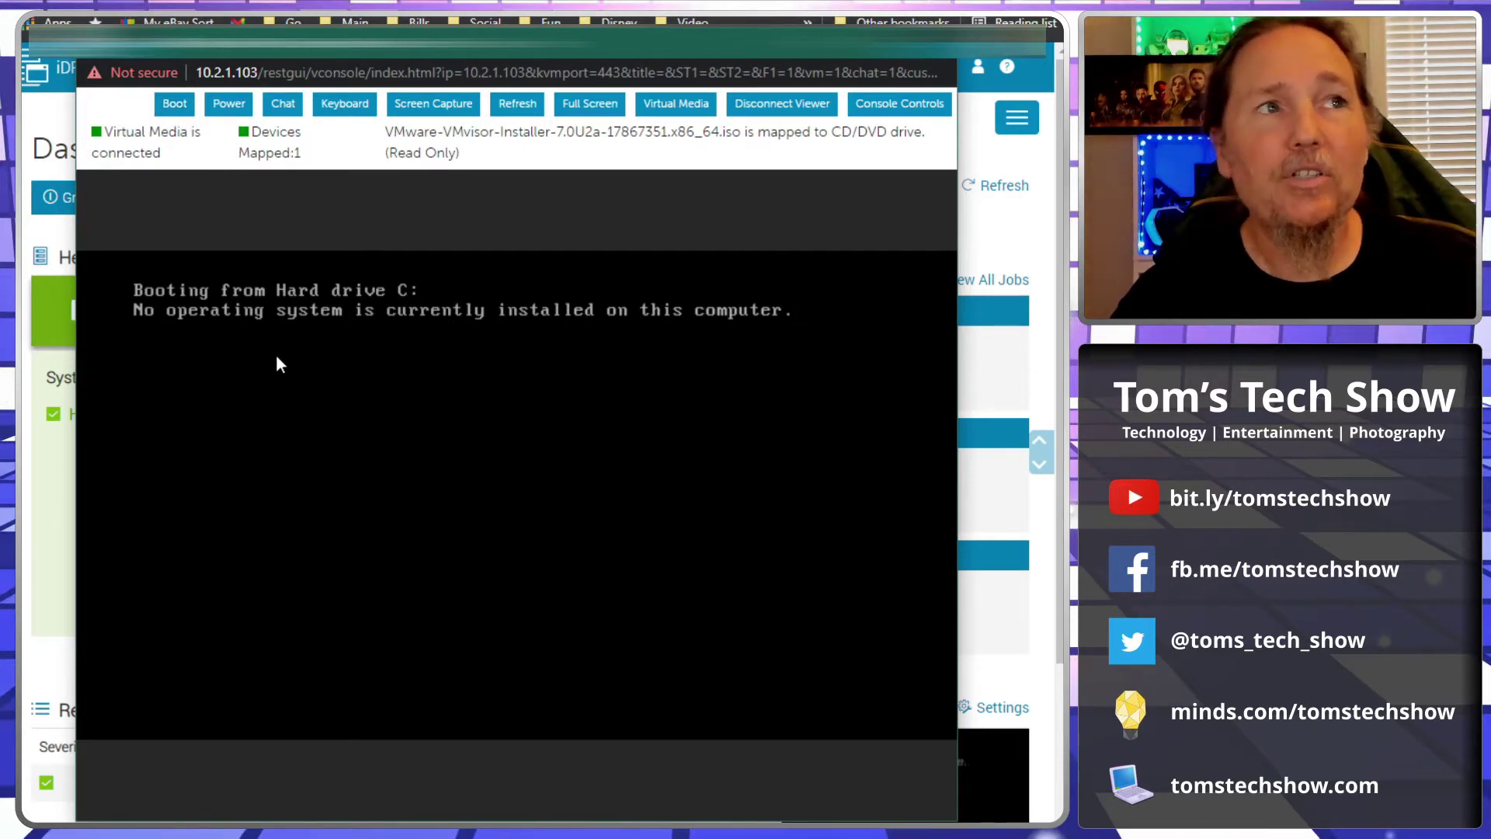
# Step: Set the next boot device to Virtual CD/DVD/ISO
pyautogui.click(174, 104)
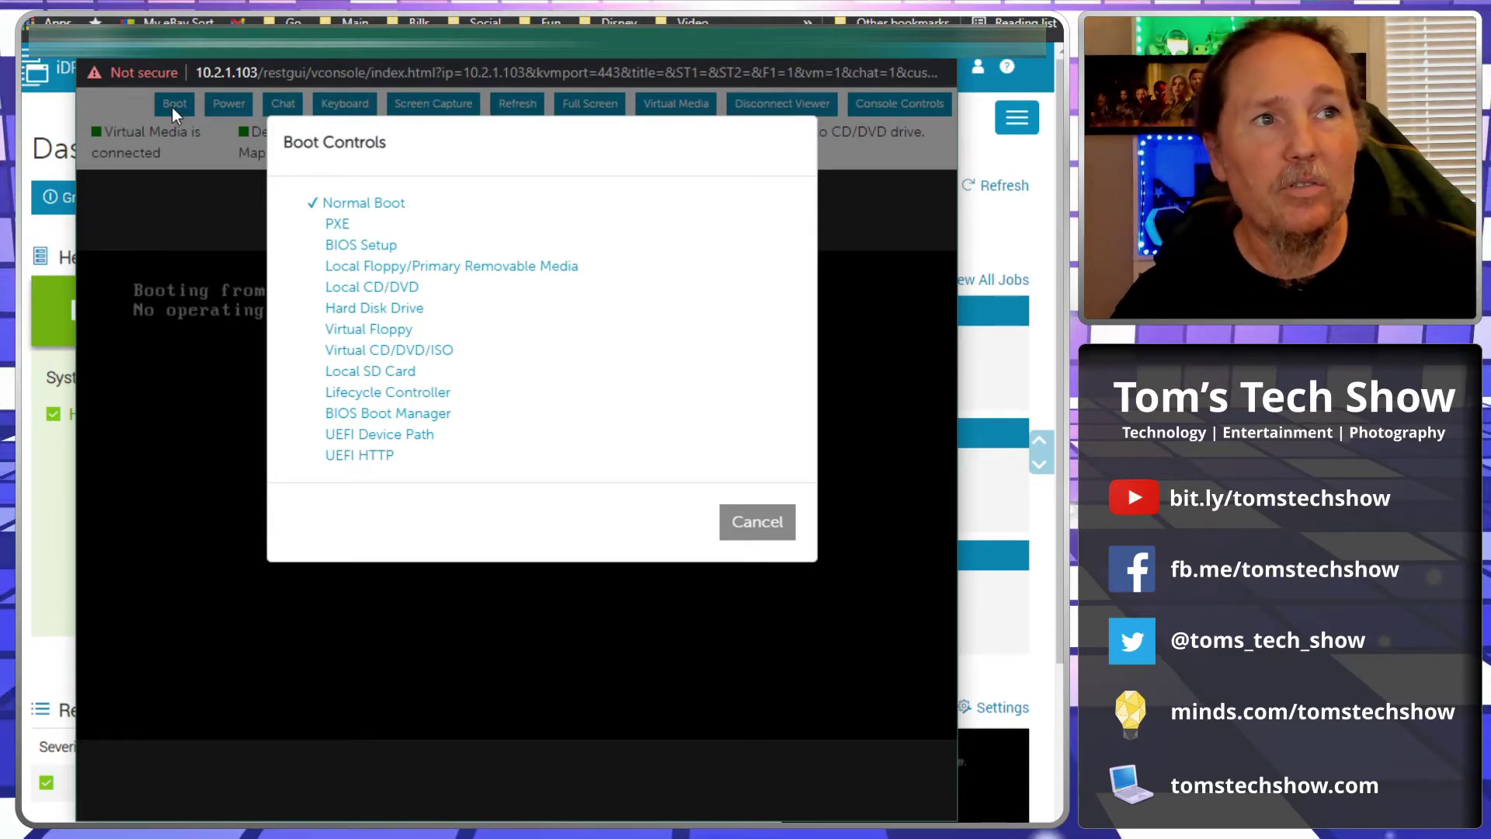
pyautogui.click(398, 354)
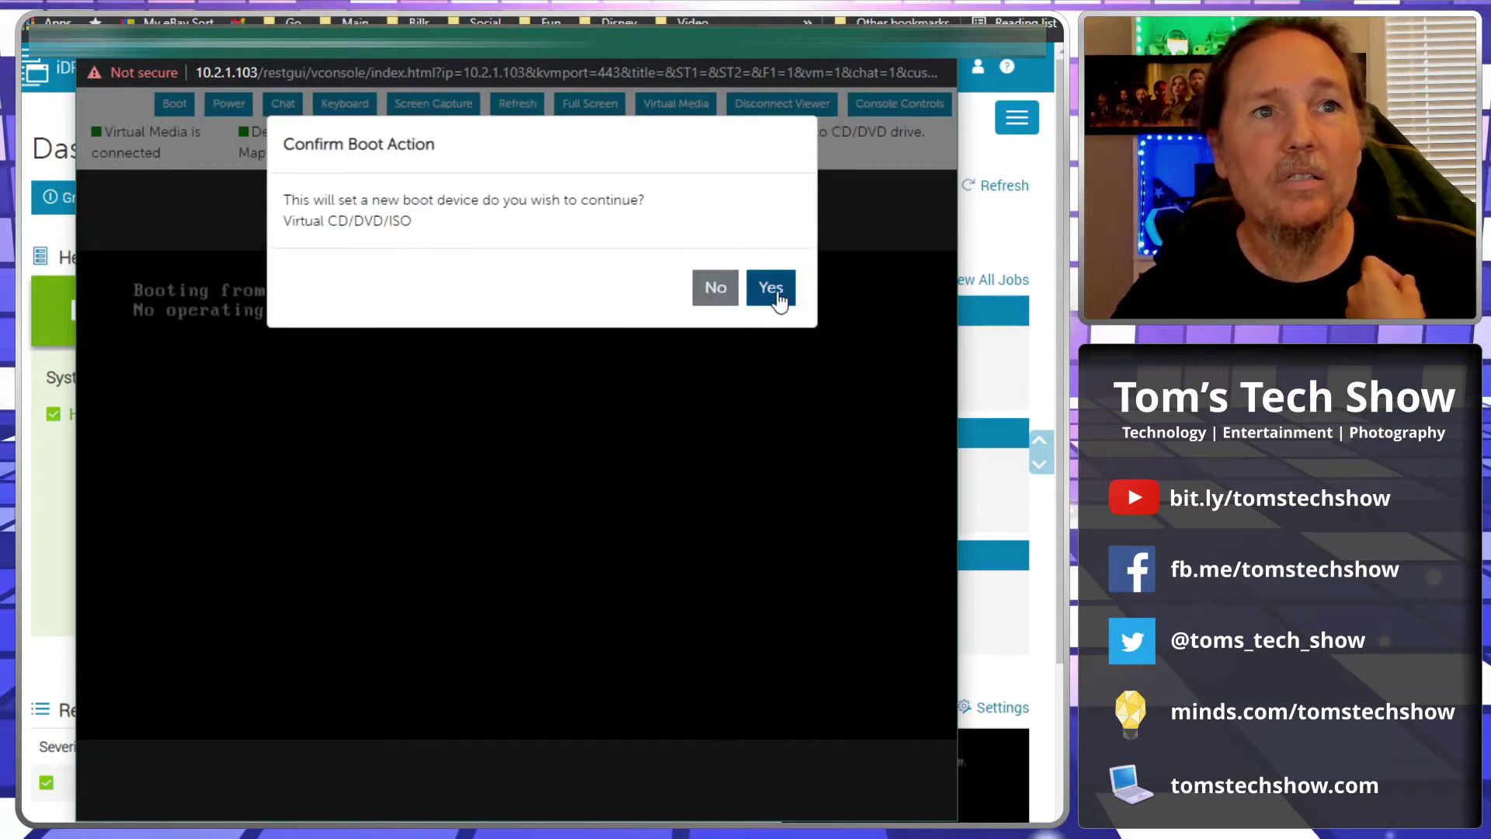
pyautogui.click(776, 289)
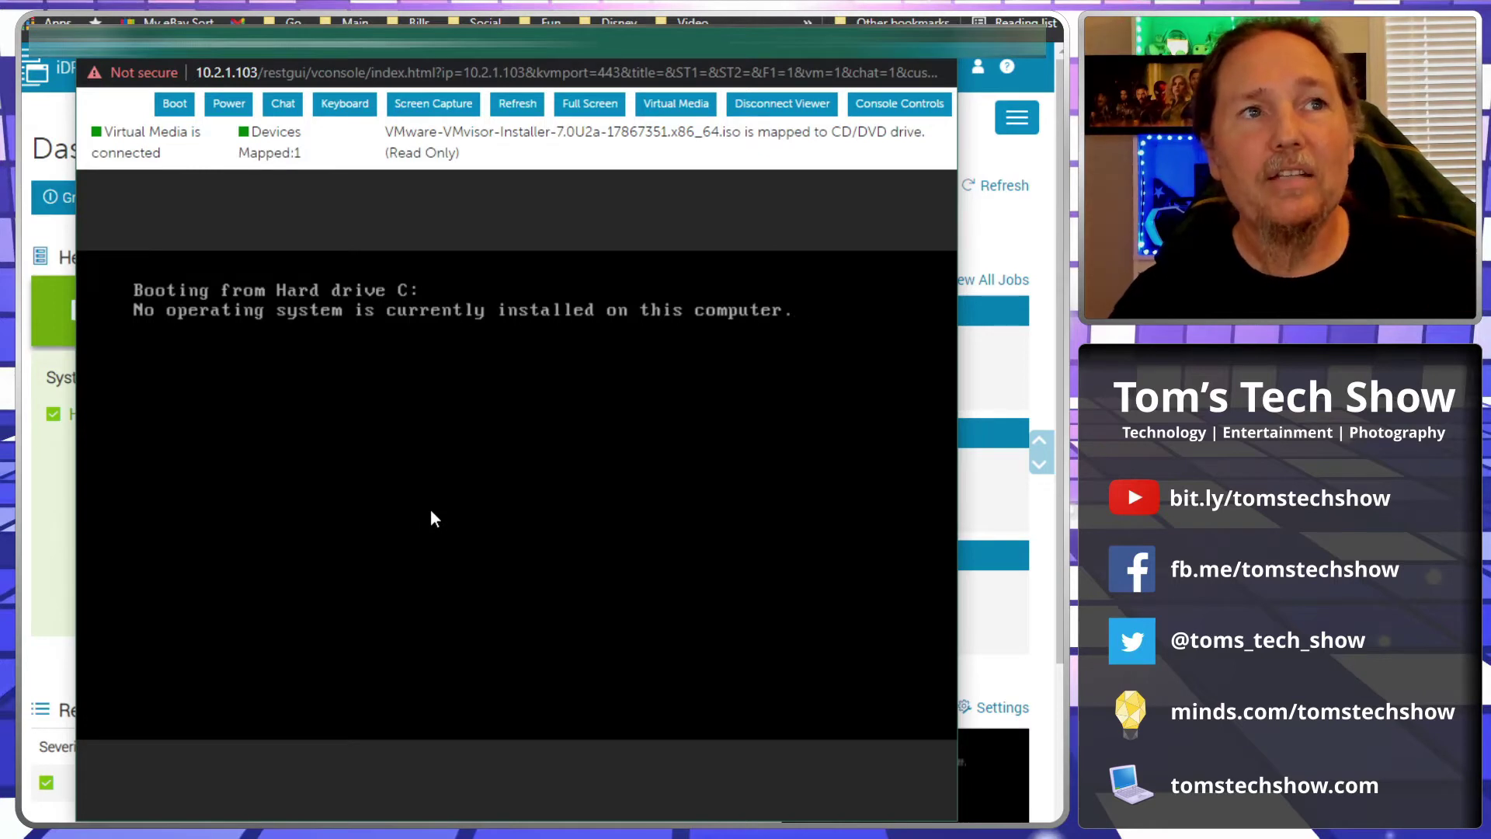
# Step: Power cycle the server with a cold boot
pyautogui.click(228, 106)
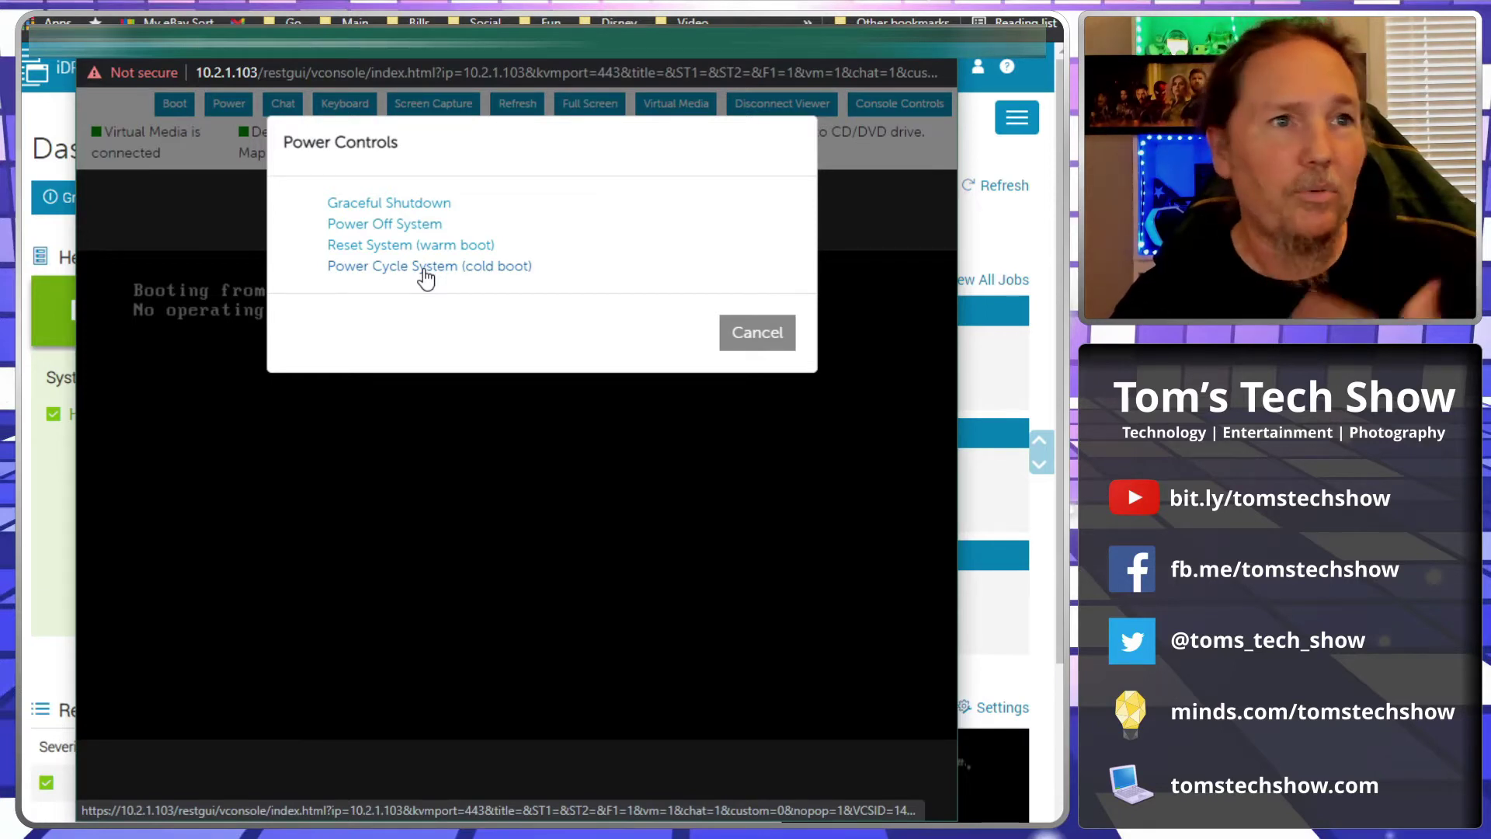
pyautogui.click(425, 272)
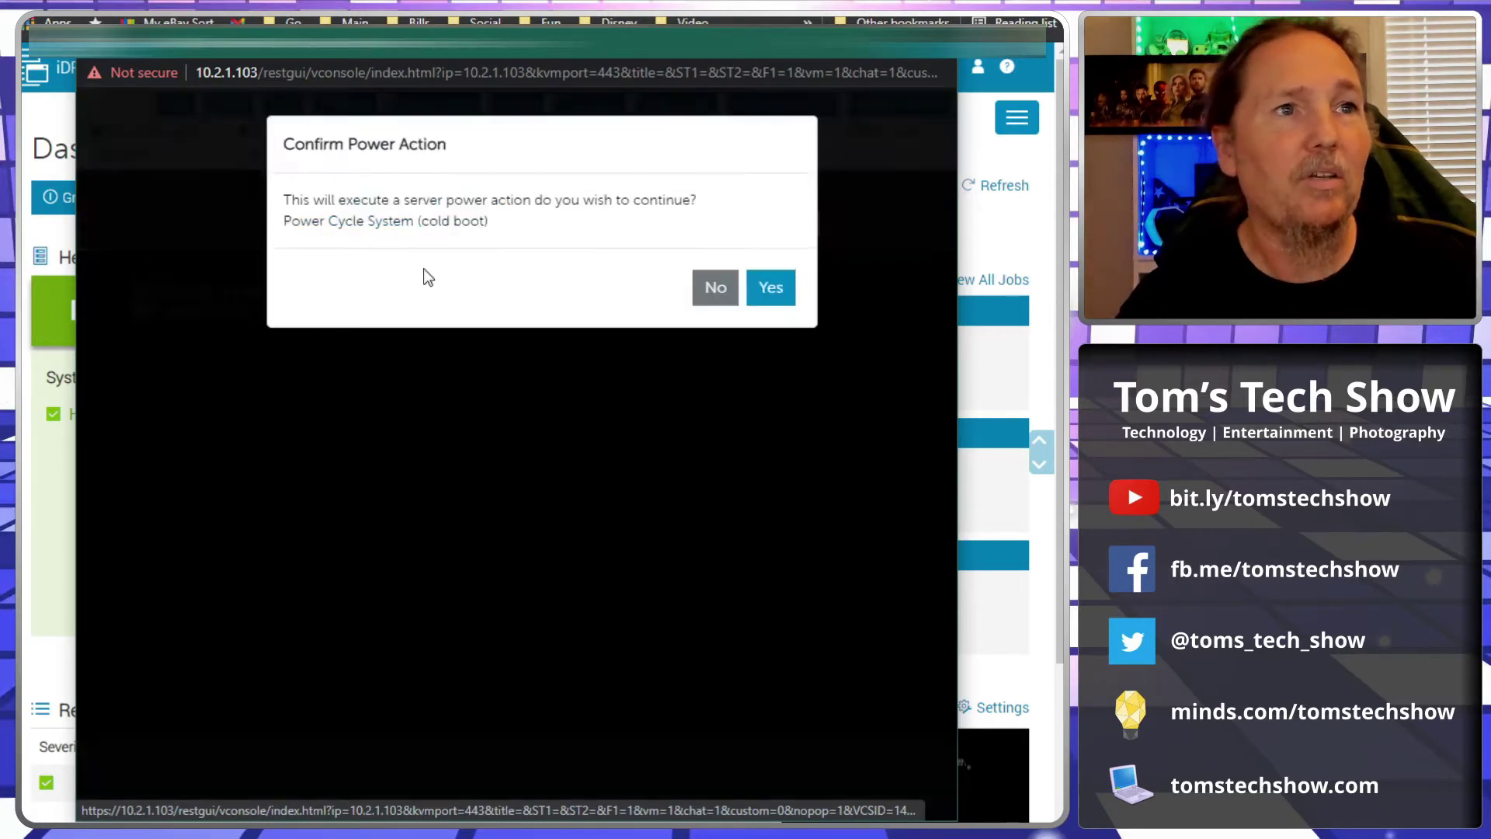
pyautogui.click(786, 295)
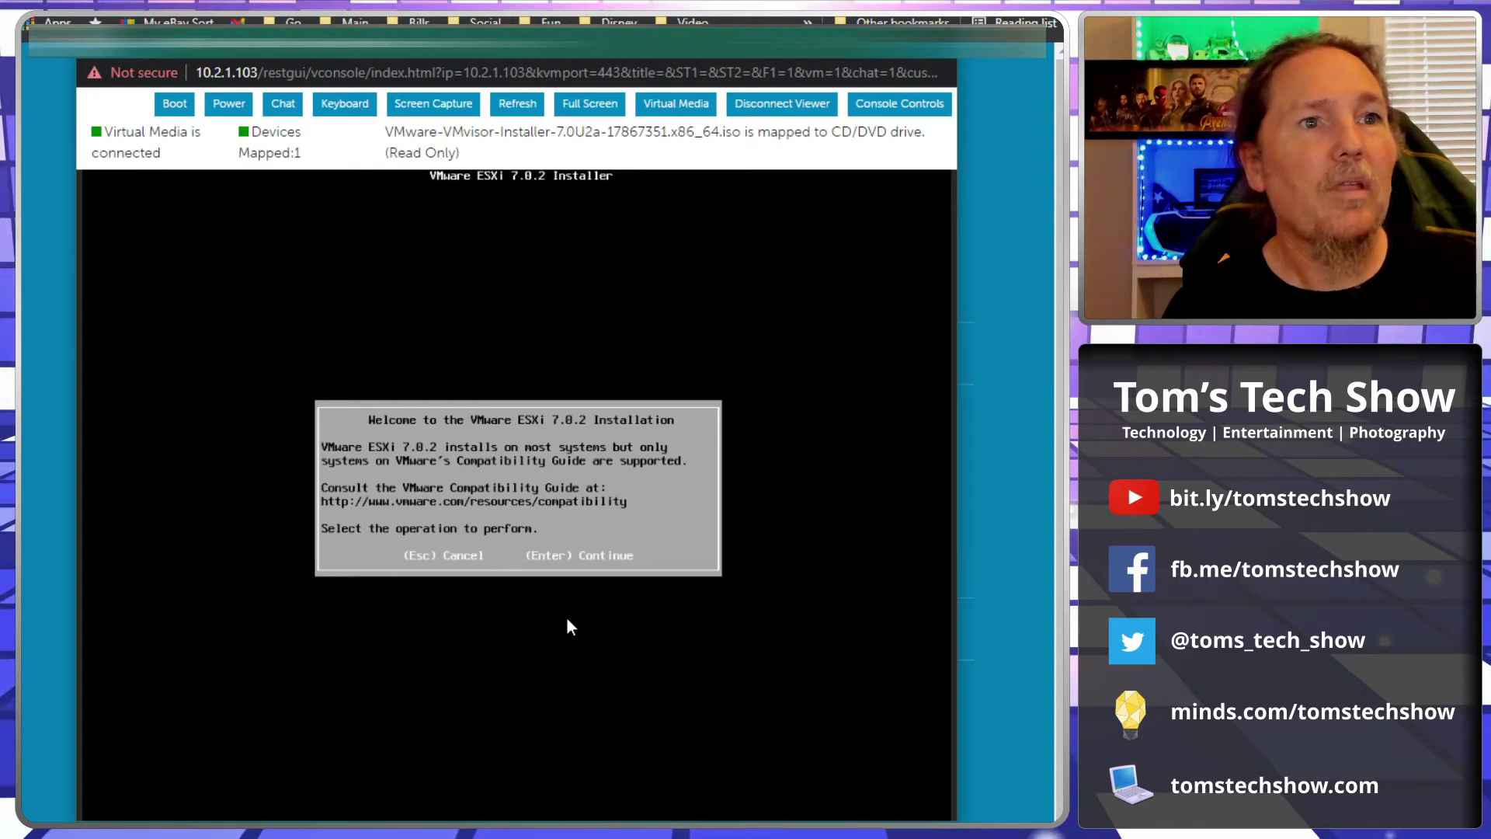
# Step: Continue past the ESXi 7.0.2 installer welcome screen to the license agreement
pyautogui.press('Return')
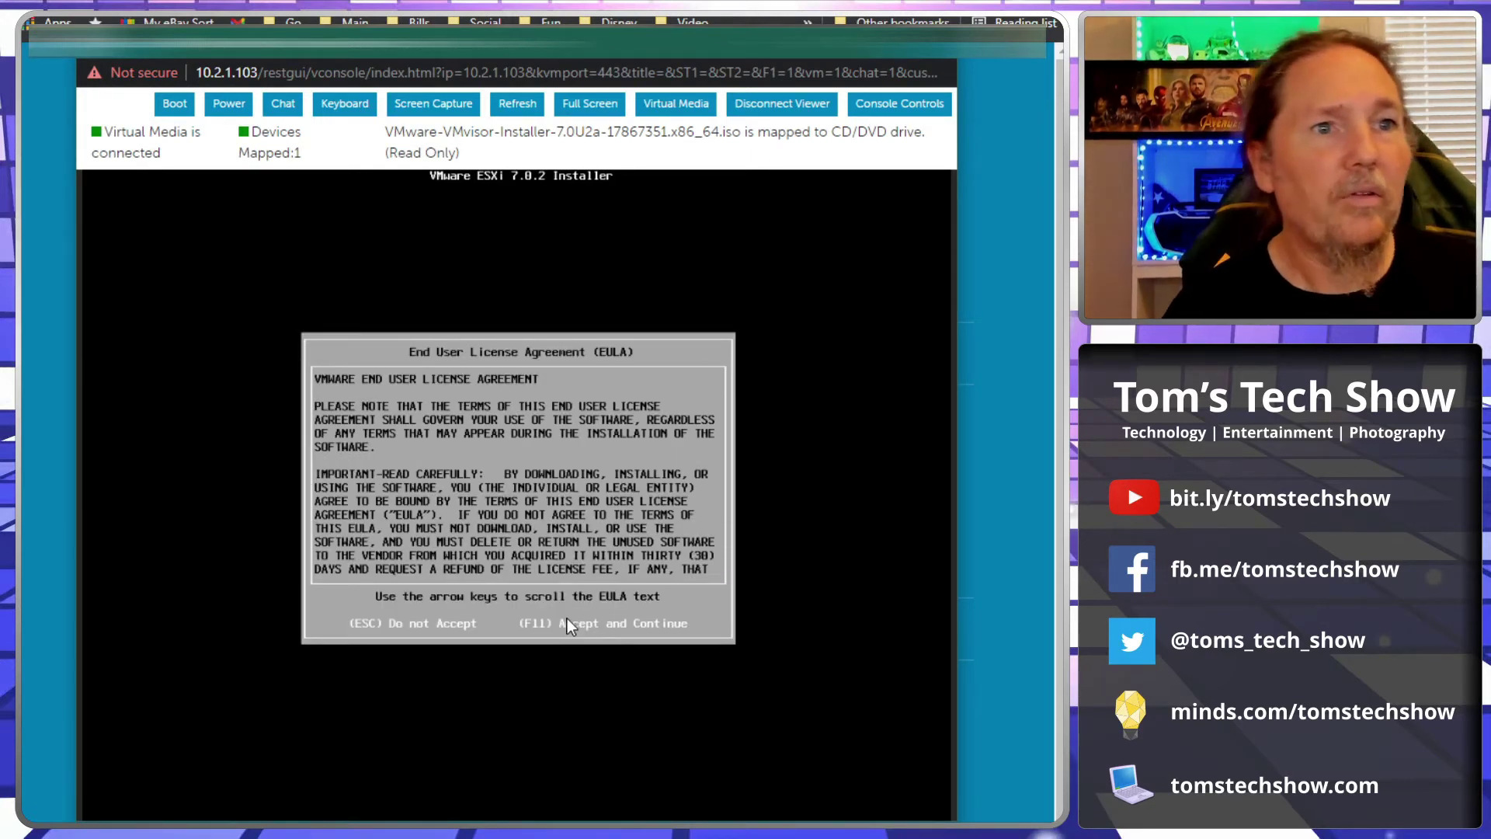
# Step: Accept the EULA with F11 and select the DELL PERC H330 local disk as install target
pyautogui.press('F11')
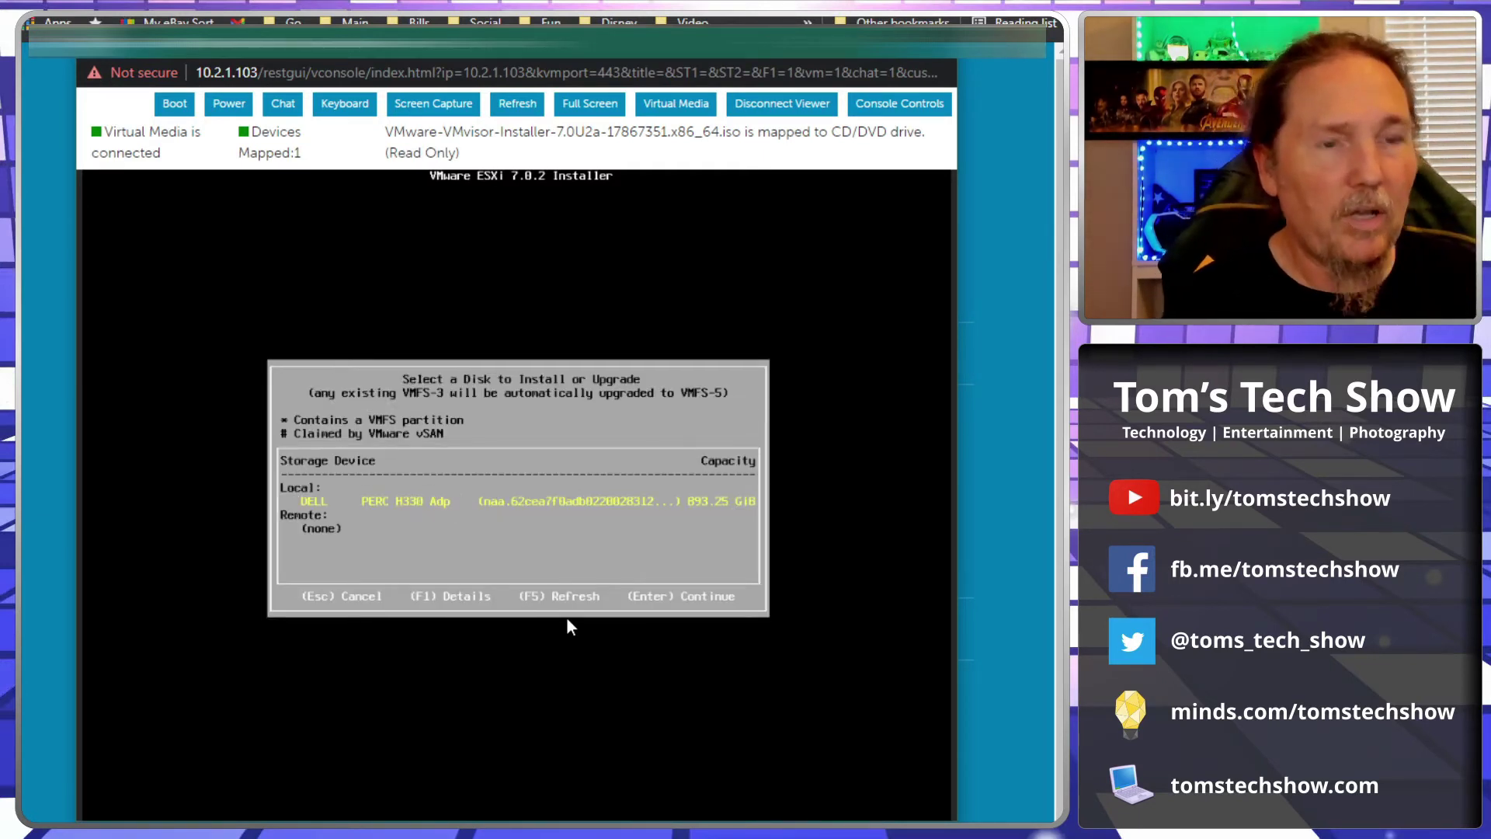
pyautogui.press('Return')
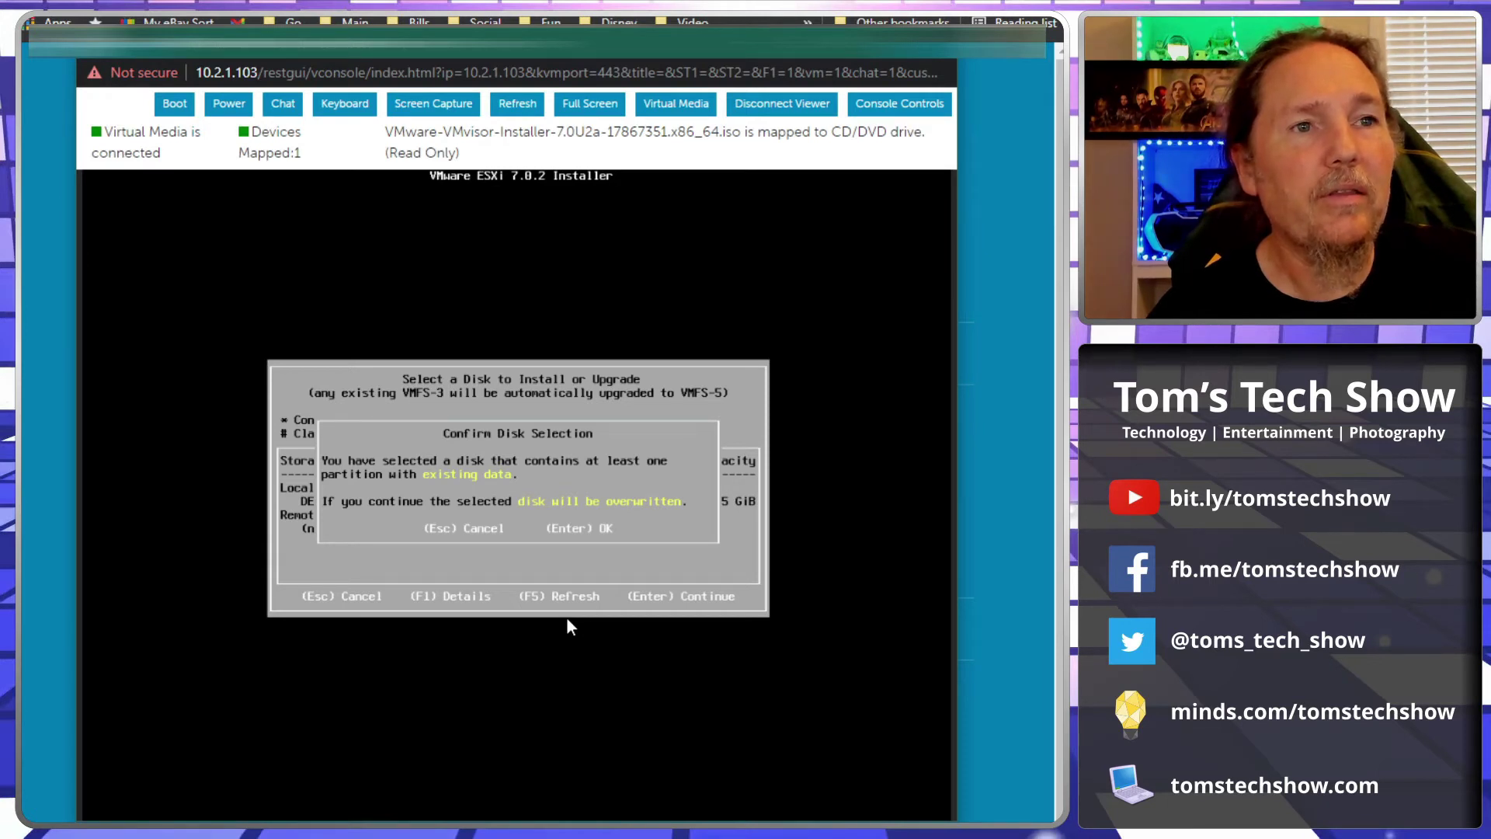
# Step: Confirm overwriting the existing data on the selected install disk
pyautogui.press('Return')
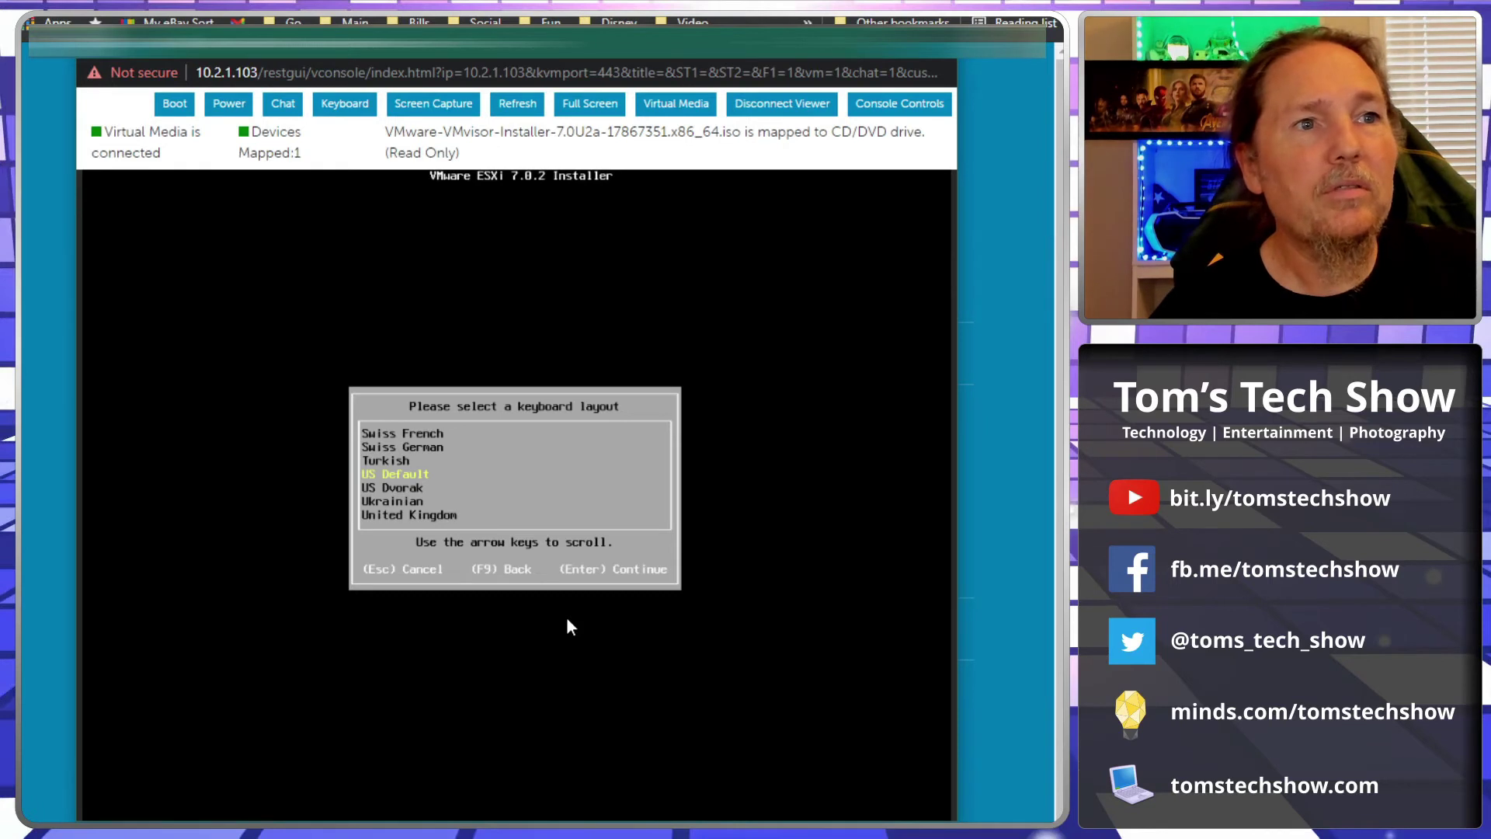
# Step: Keep the US Default keyboard layout and set the root password, entered twice to match
pyautogui.press('Return')
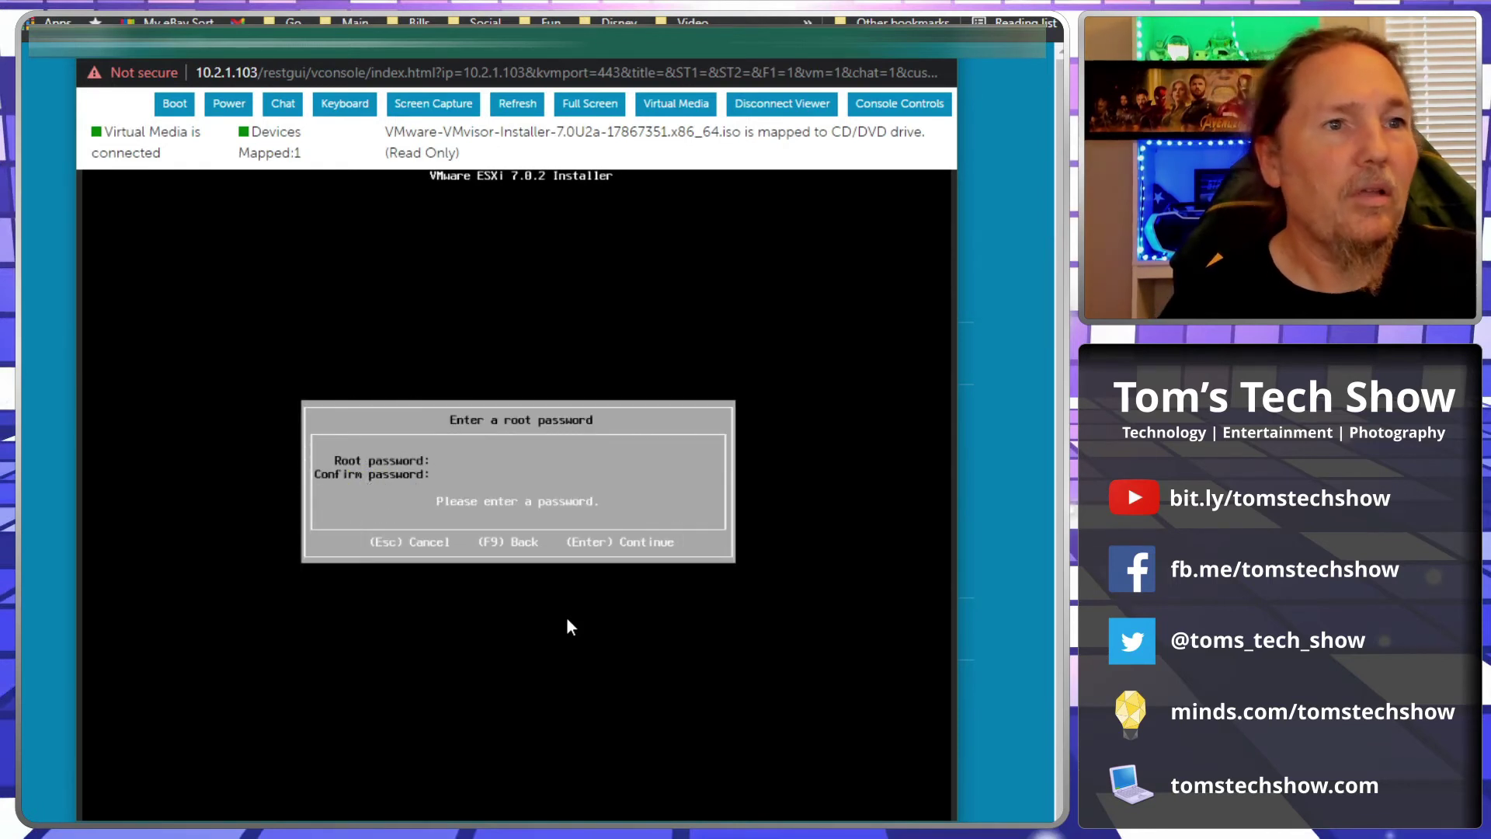
pyautogui.write('password')
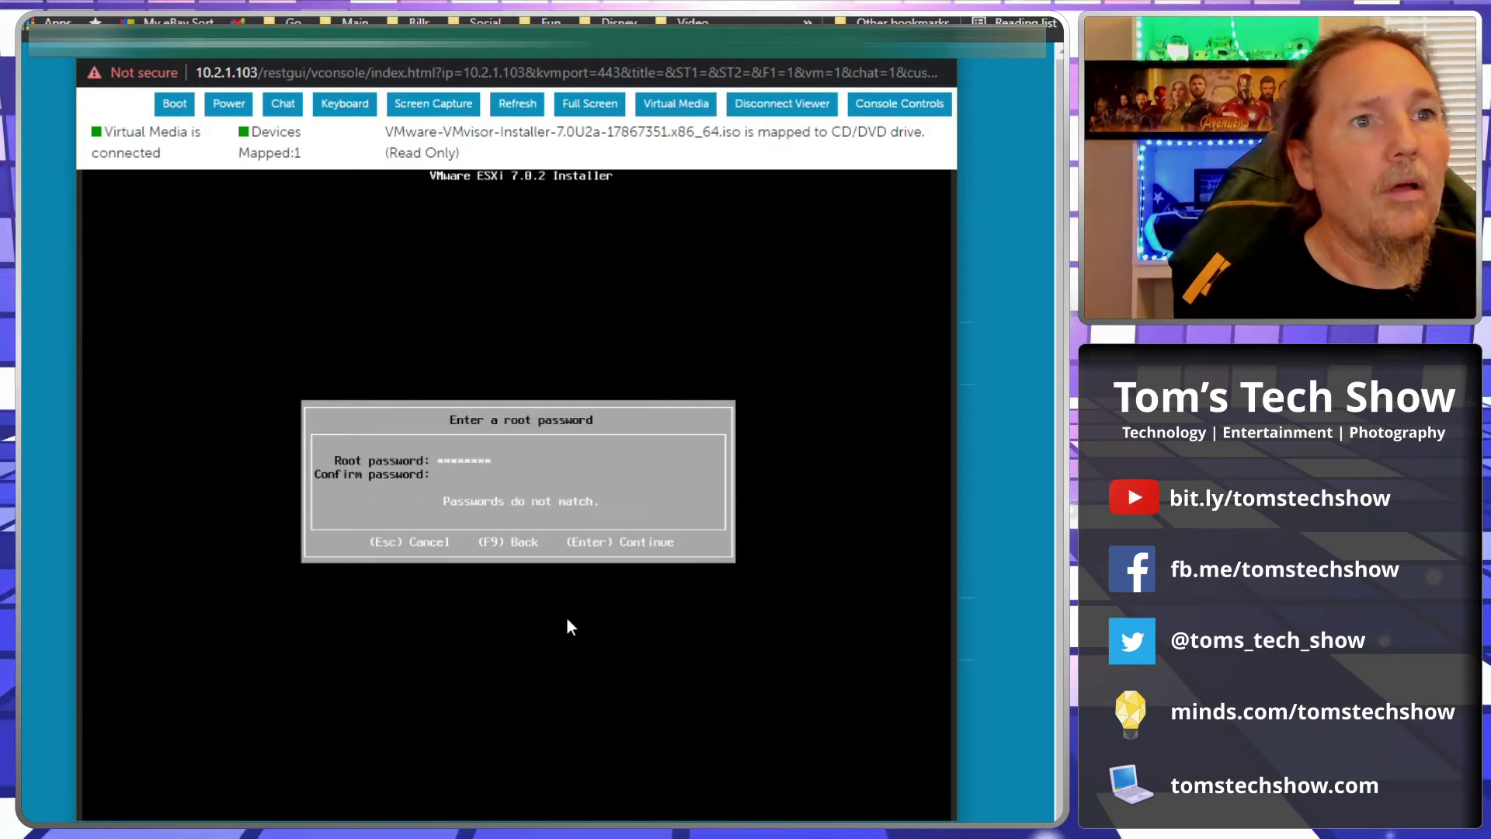
pyautogui.write('1234')
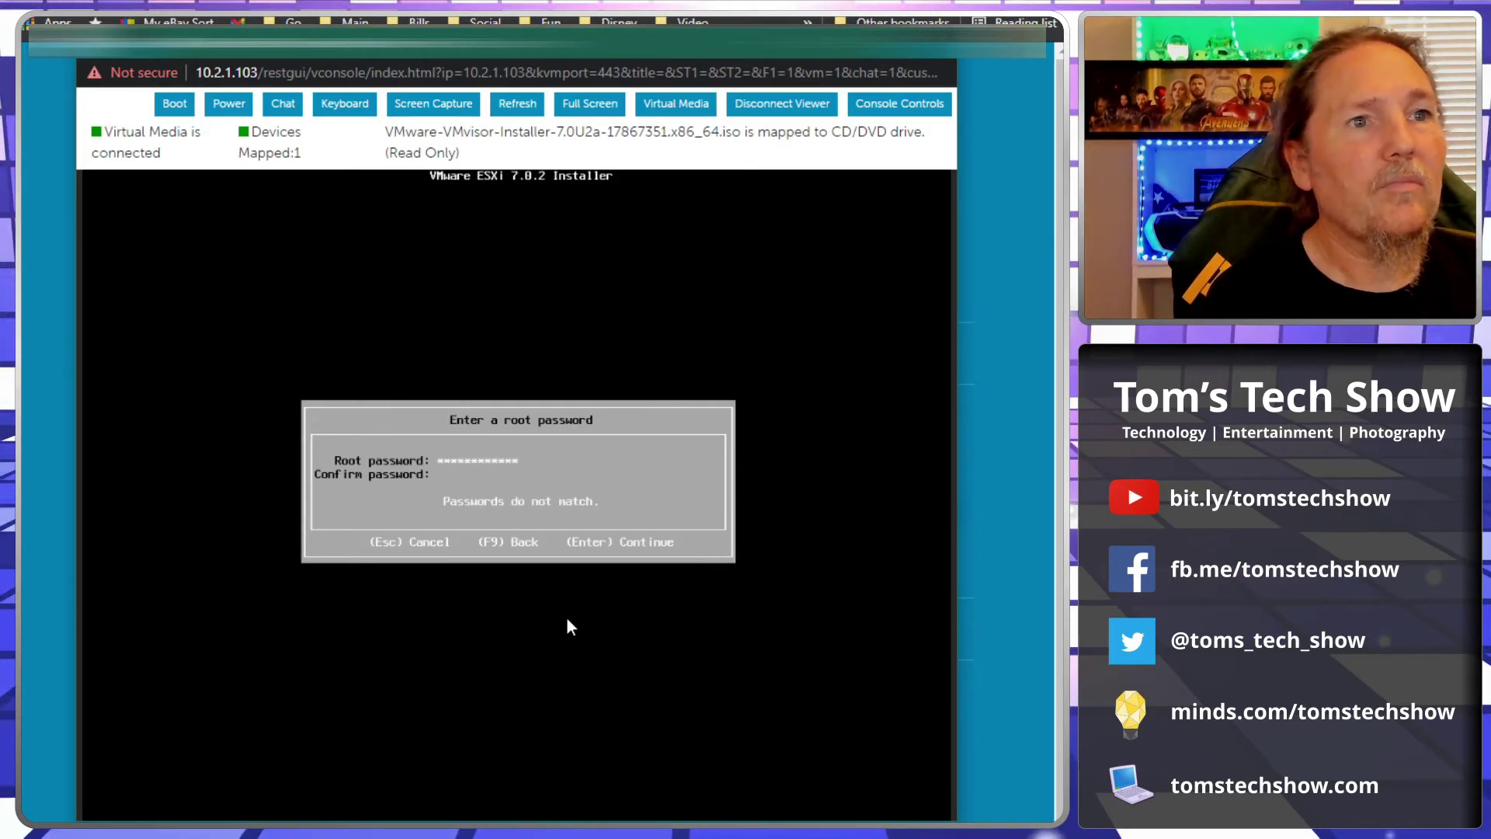
pyautogui.write('password1')
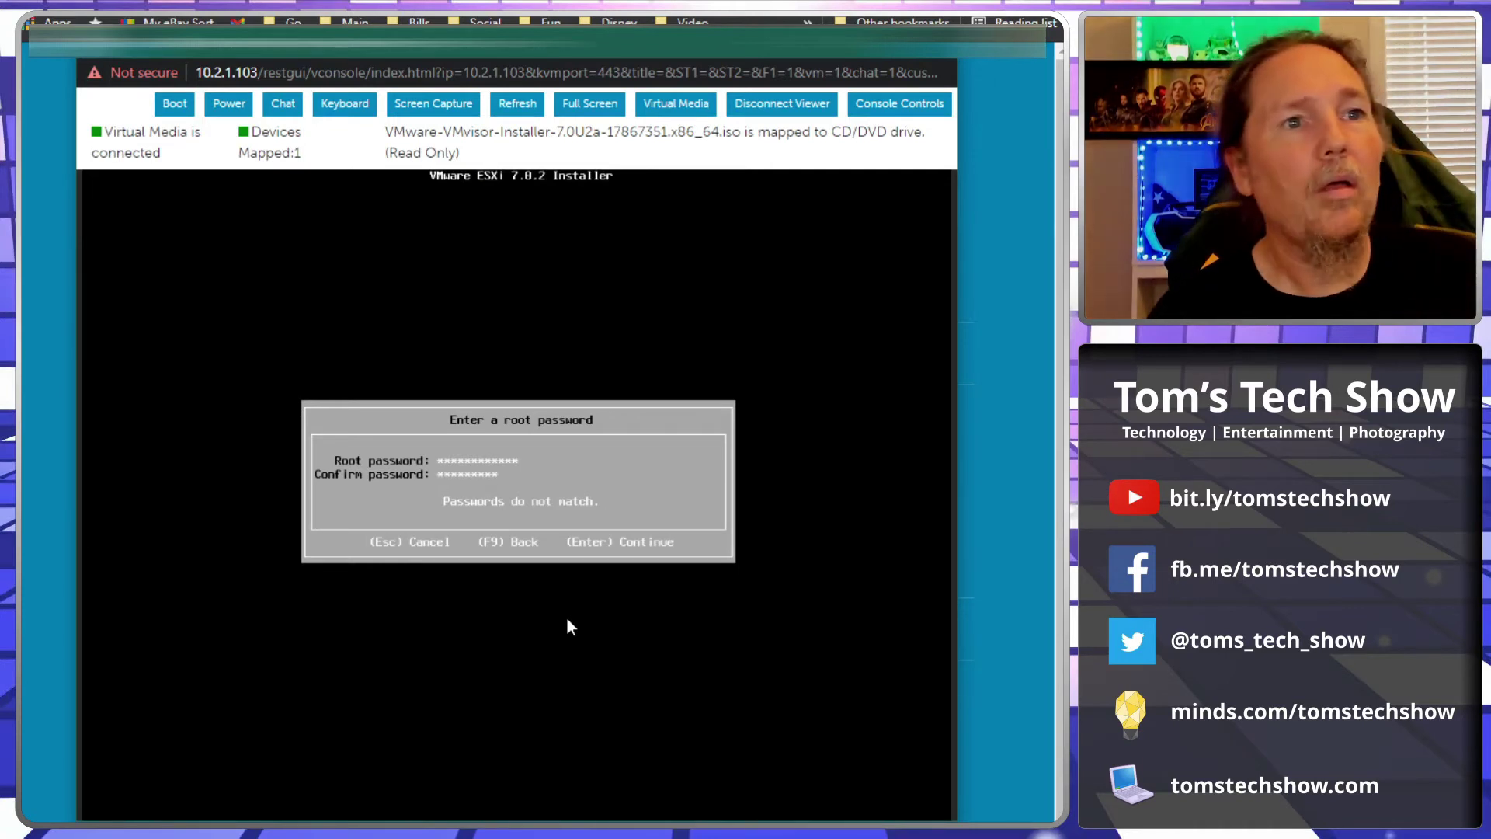
pyautogui.write('234')
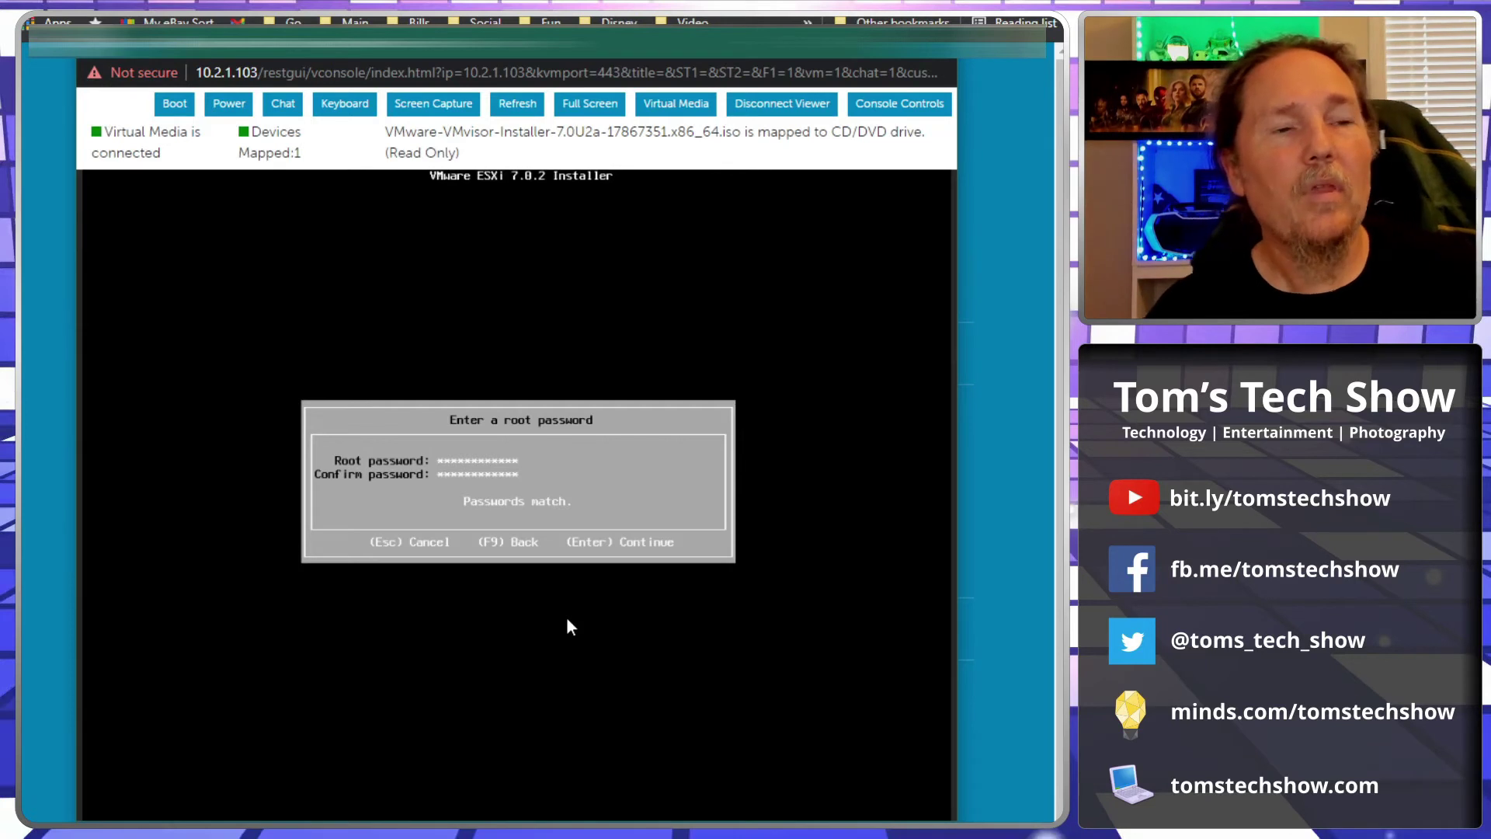
pyautogui.press('Return')
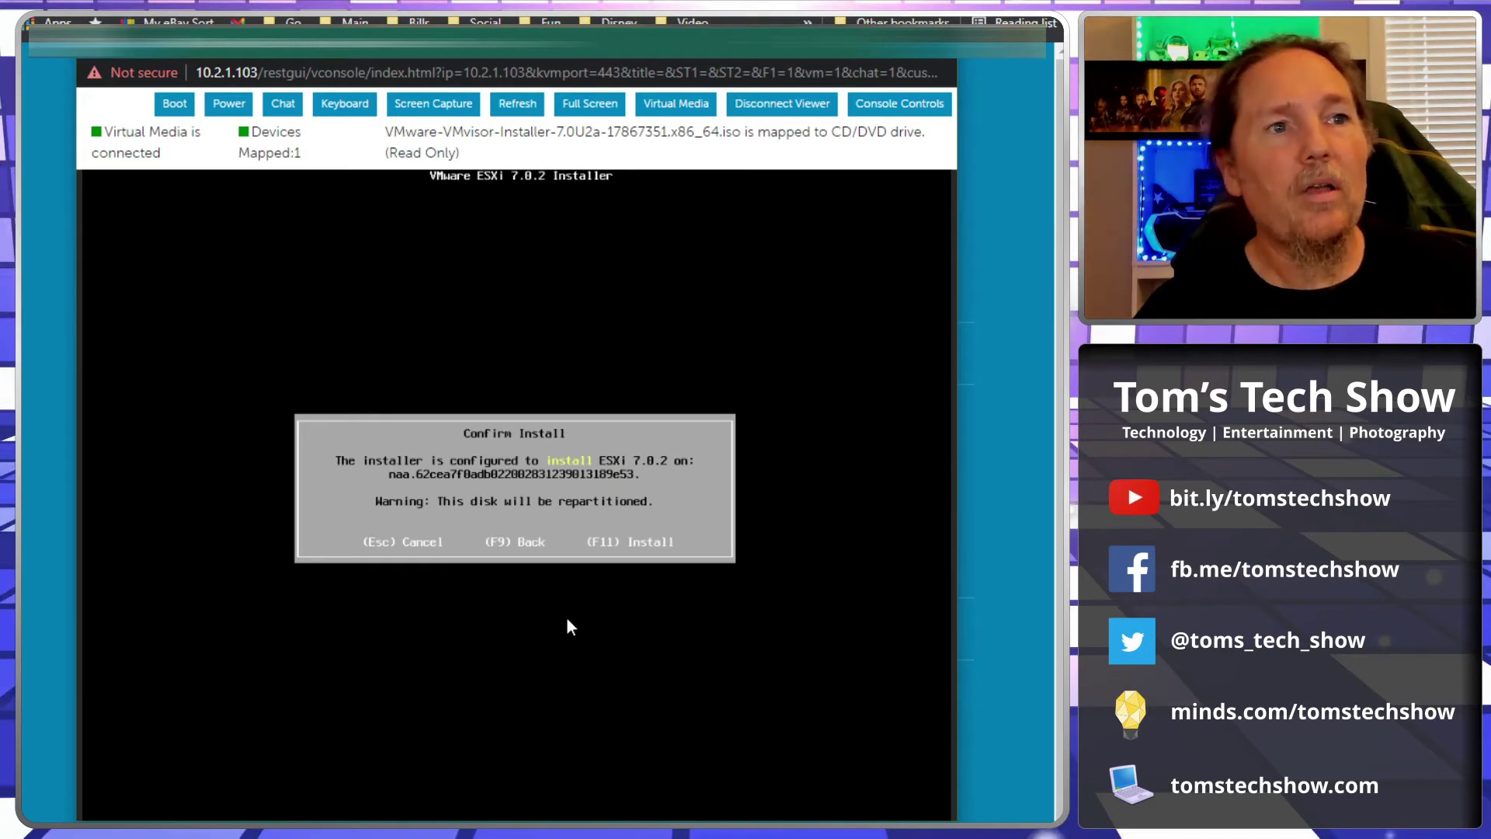
# Step: Start the ESXi 7.0.2 installation with F11 and wait for Installation Complete
pyautogui.press('F11')
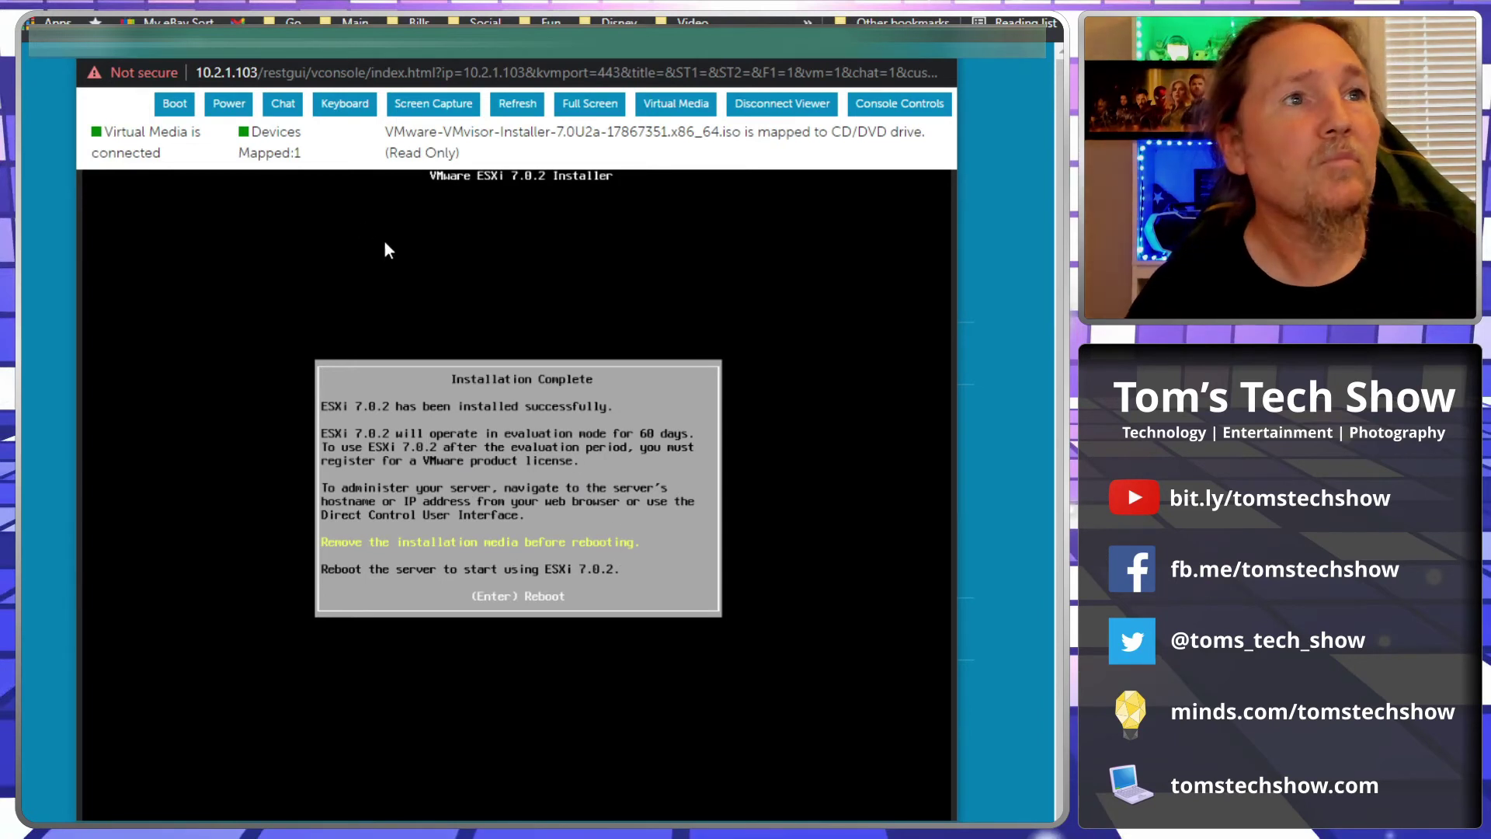
# Step: Unmap the installer ISO from the virtual CD/DVD drive and reboot the server into ESXi
pyautogui.click(684, 105)
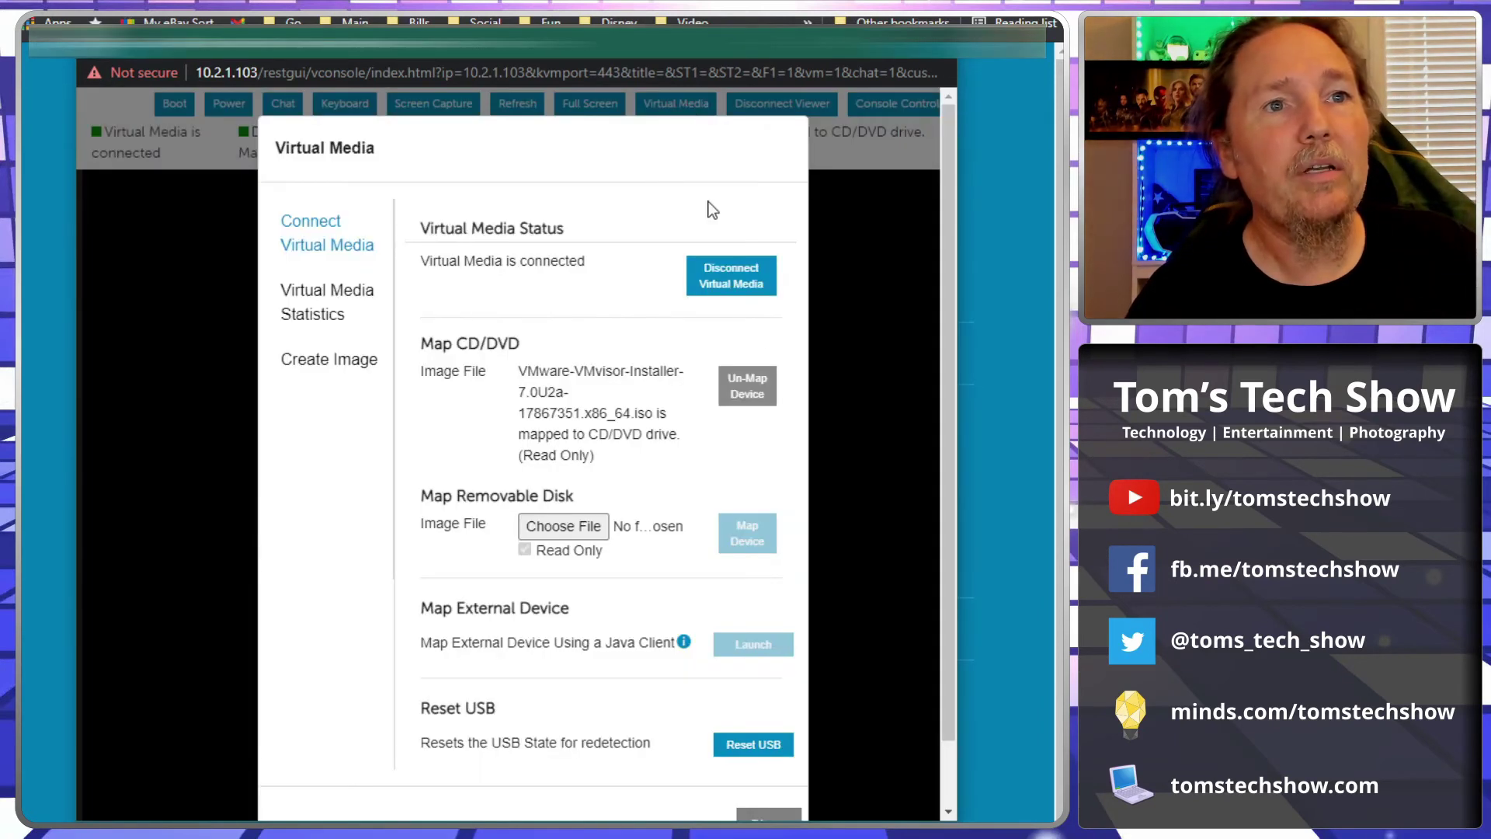
pyautogui.click(742, 394)
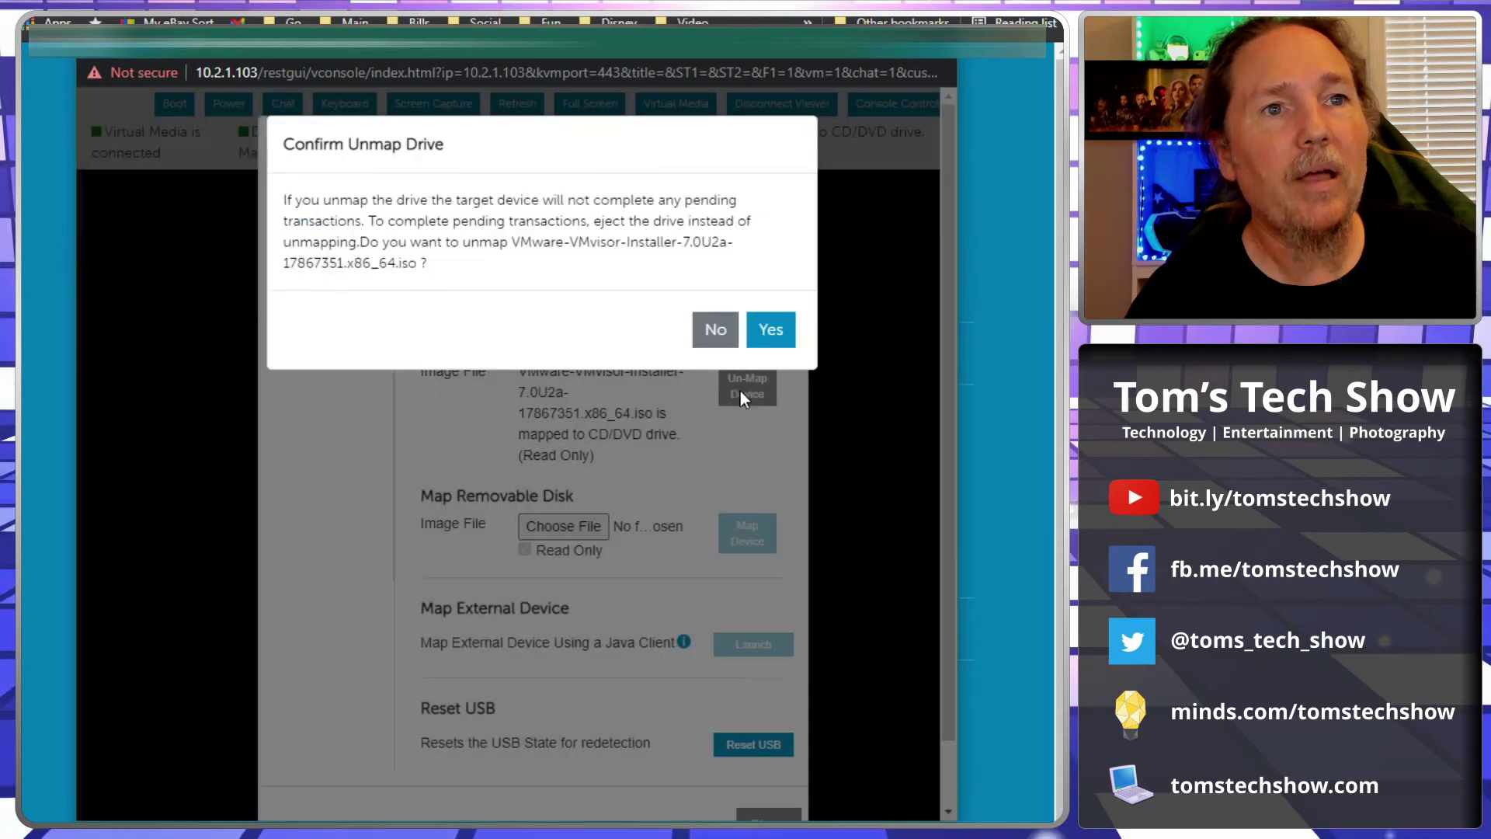
pyautogui.click(769, 327)
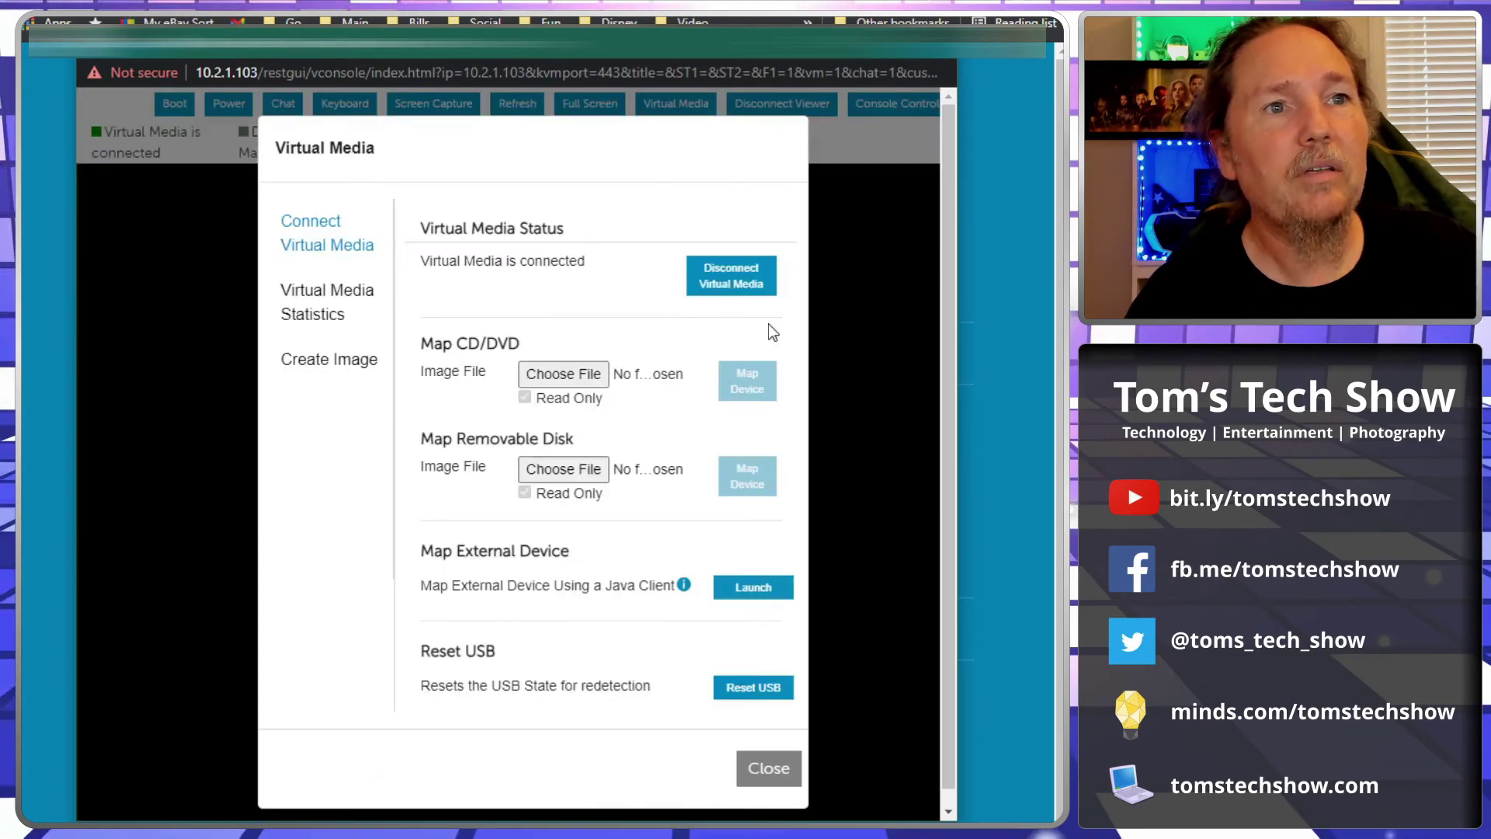
pyautogui.click(786, 776)
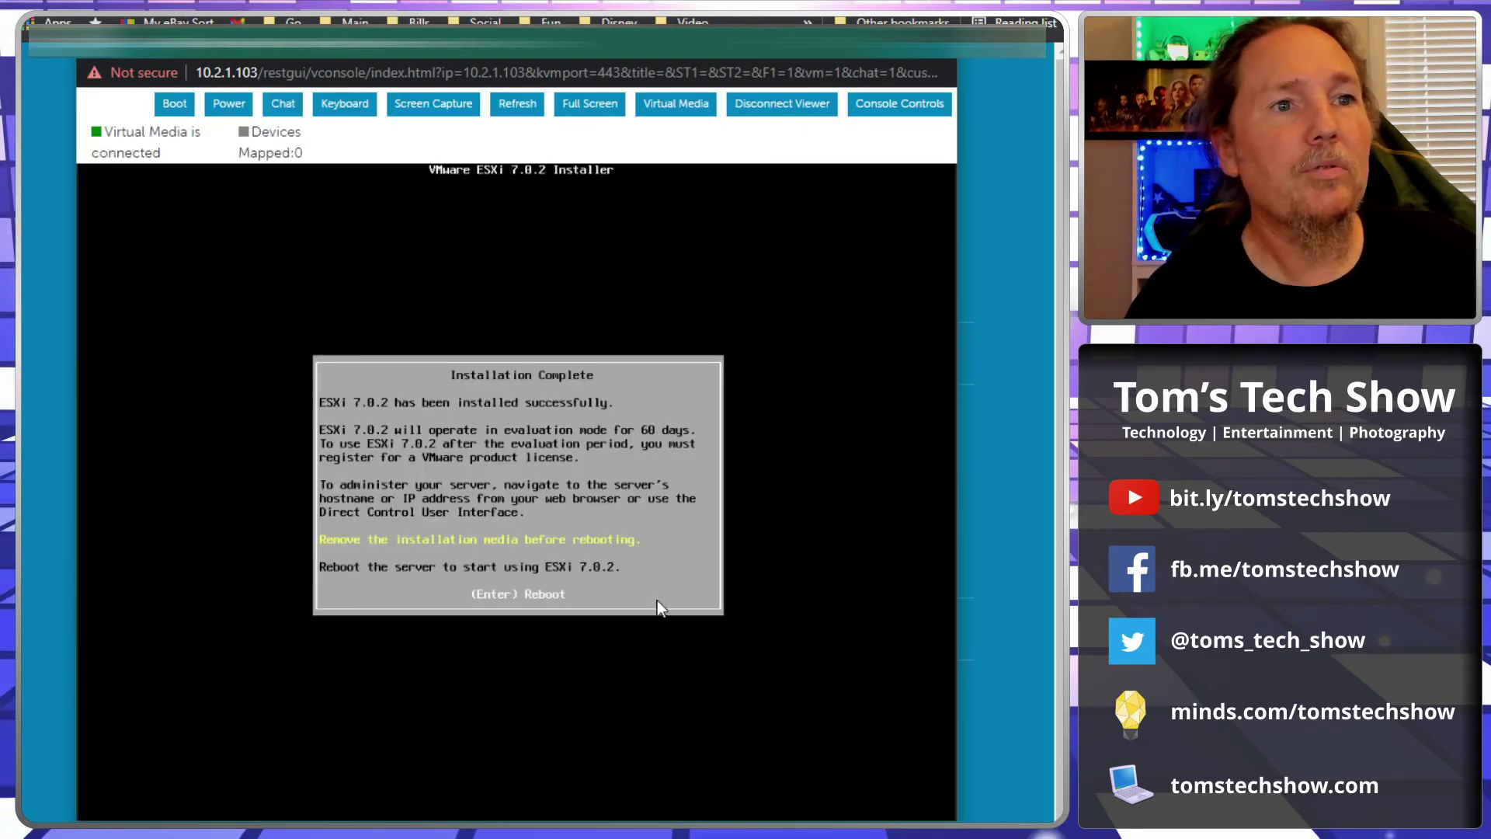
pyautogui.press('Return')
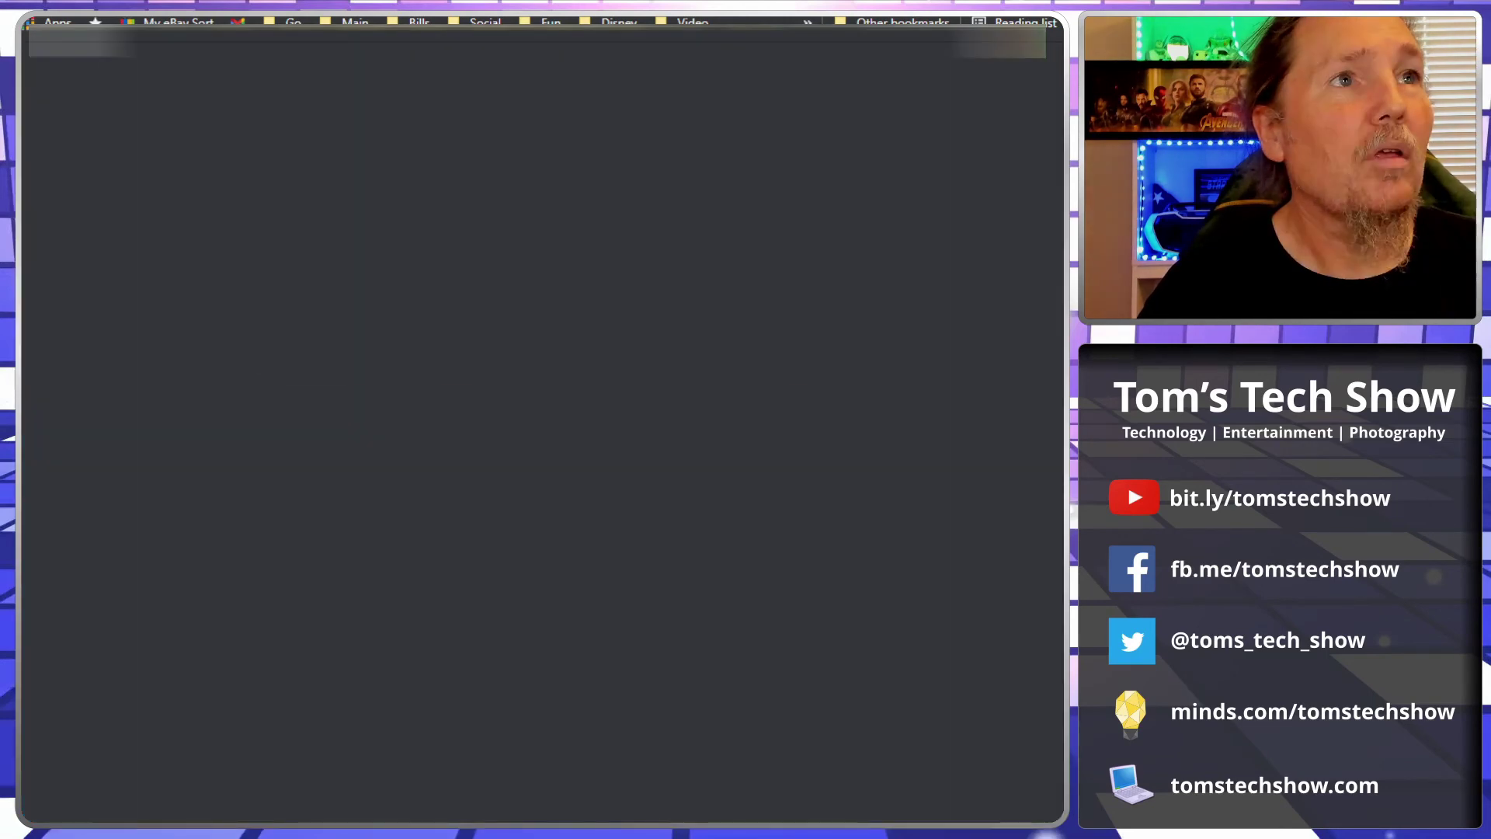
pyautogui.write('https')
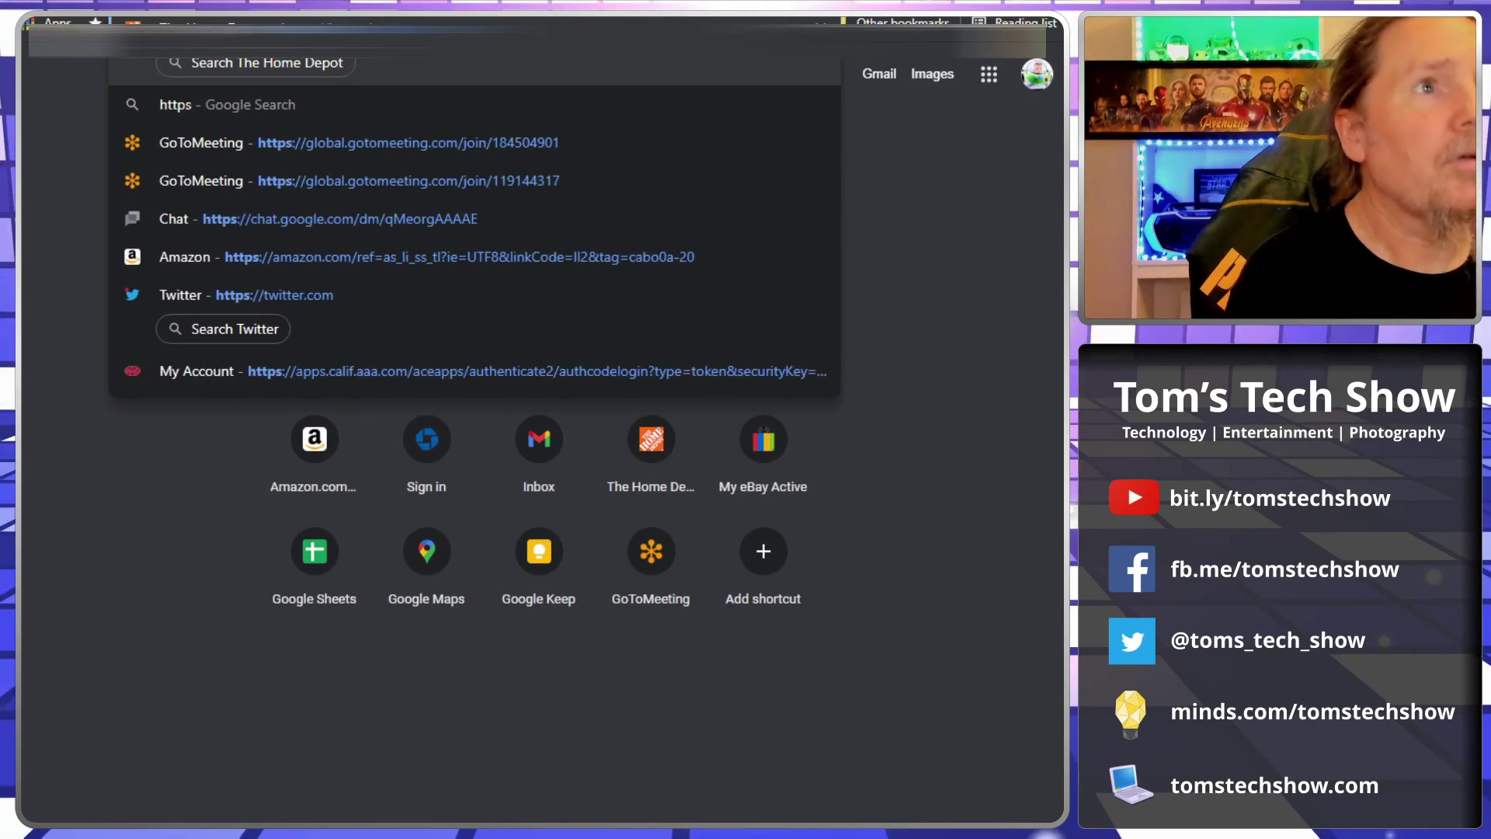
pyautogui.press('BackSpace')
pyautogui.press('BackSpace')
pyautogui.press('BackSpace')
pyautogui.press('BackSpace')
pyautogui.press('BackSpace')
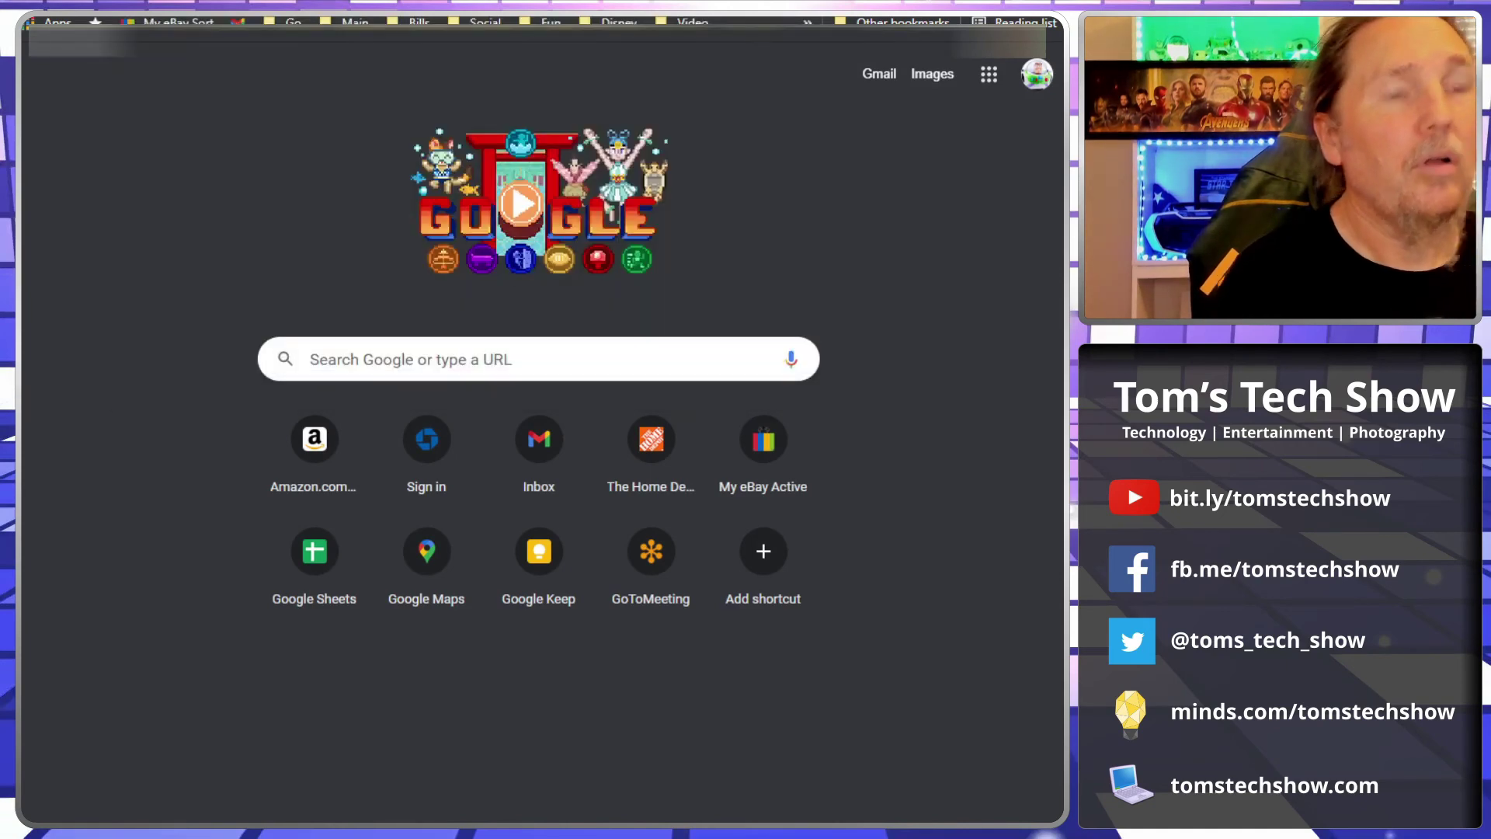
pyautogui.write('10.2.7.')
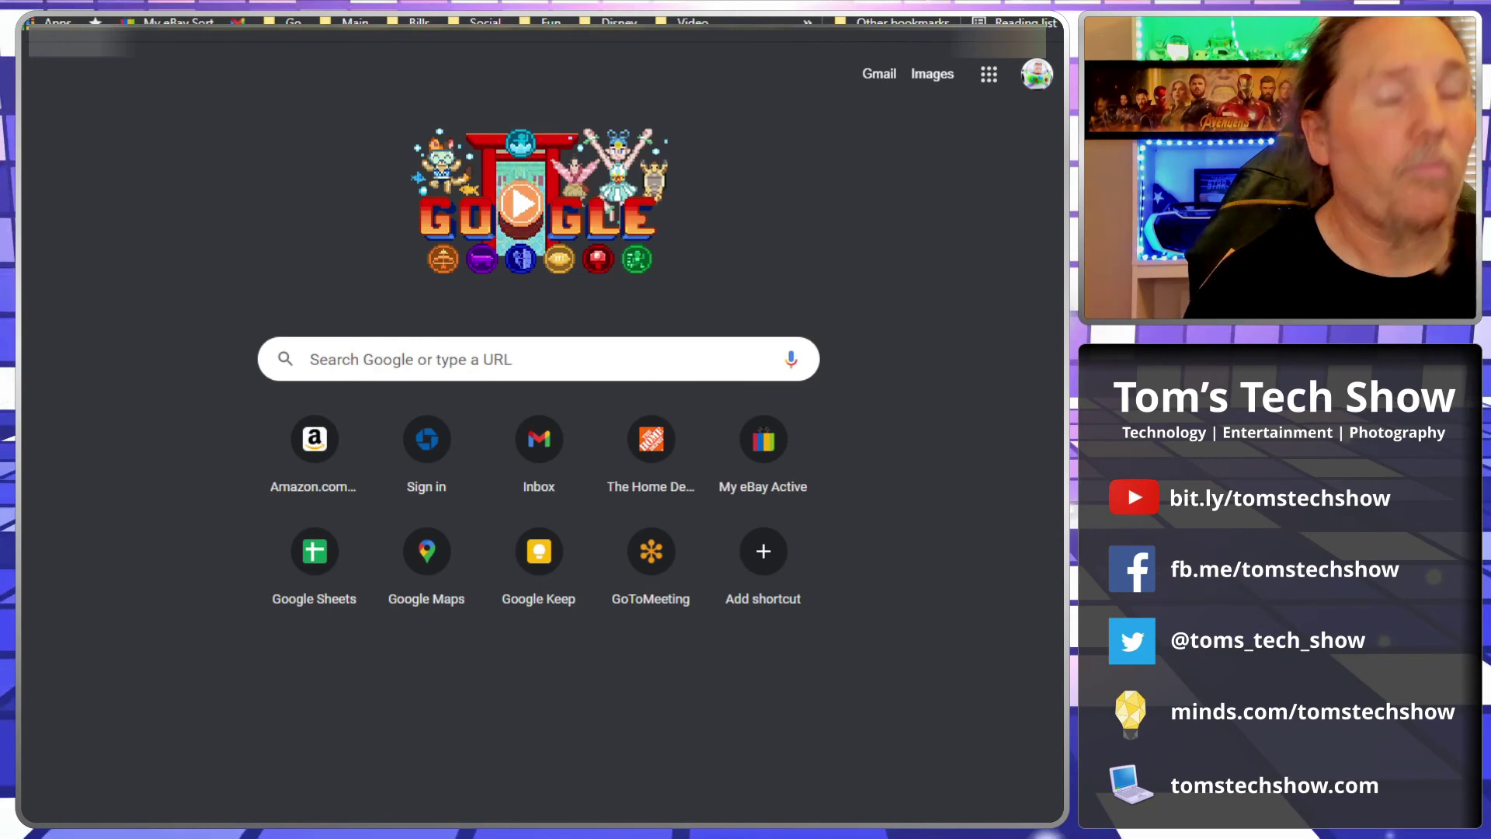
pyautogui.write('10.2.7.25')
pyautogui.press('Return')
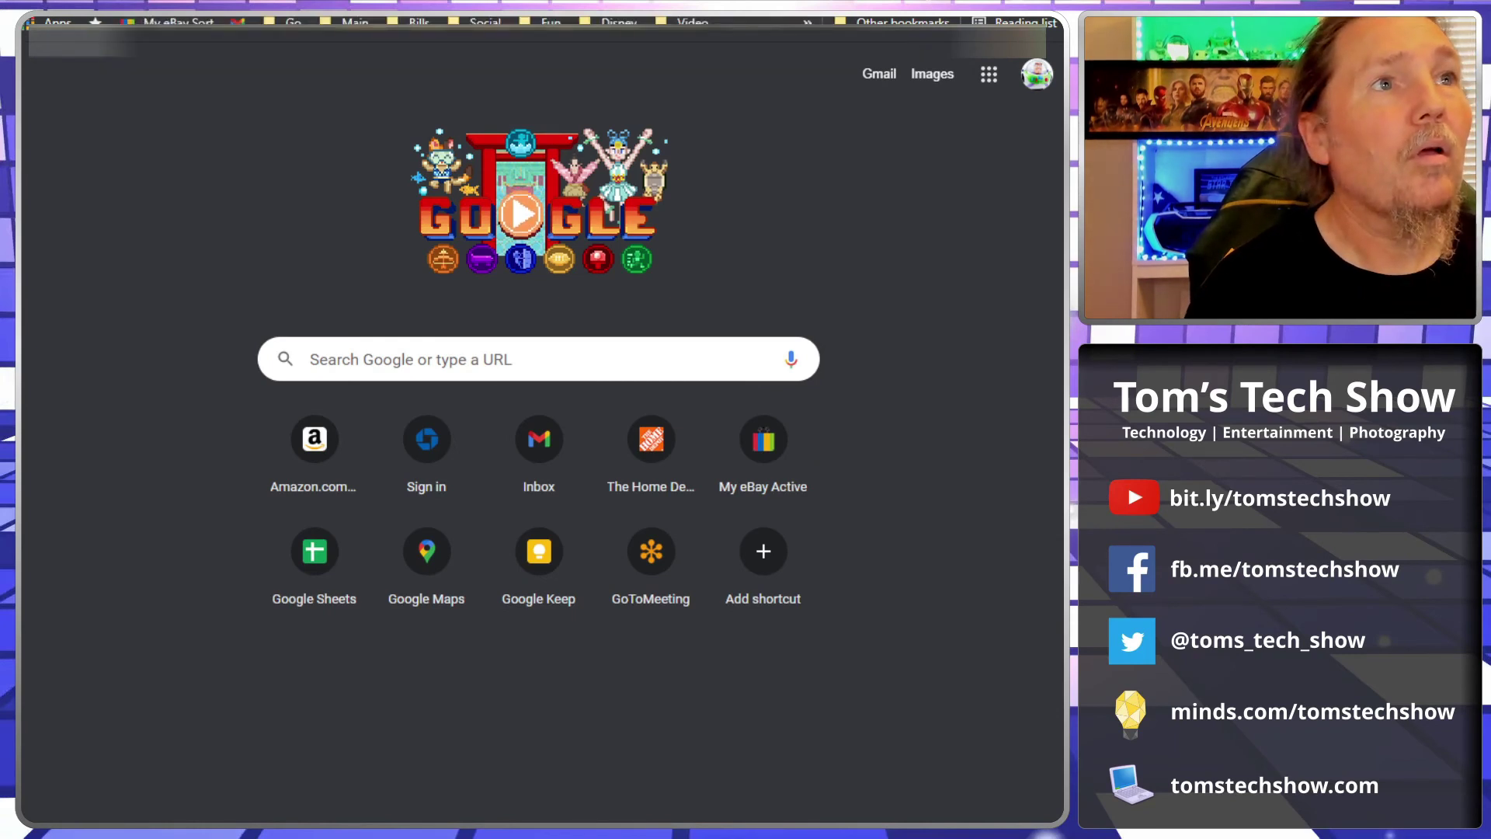
pyautogui.click(291, 571)
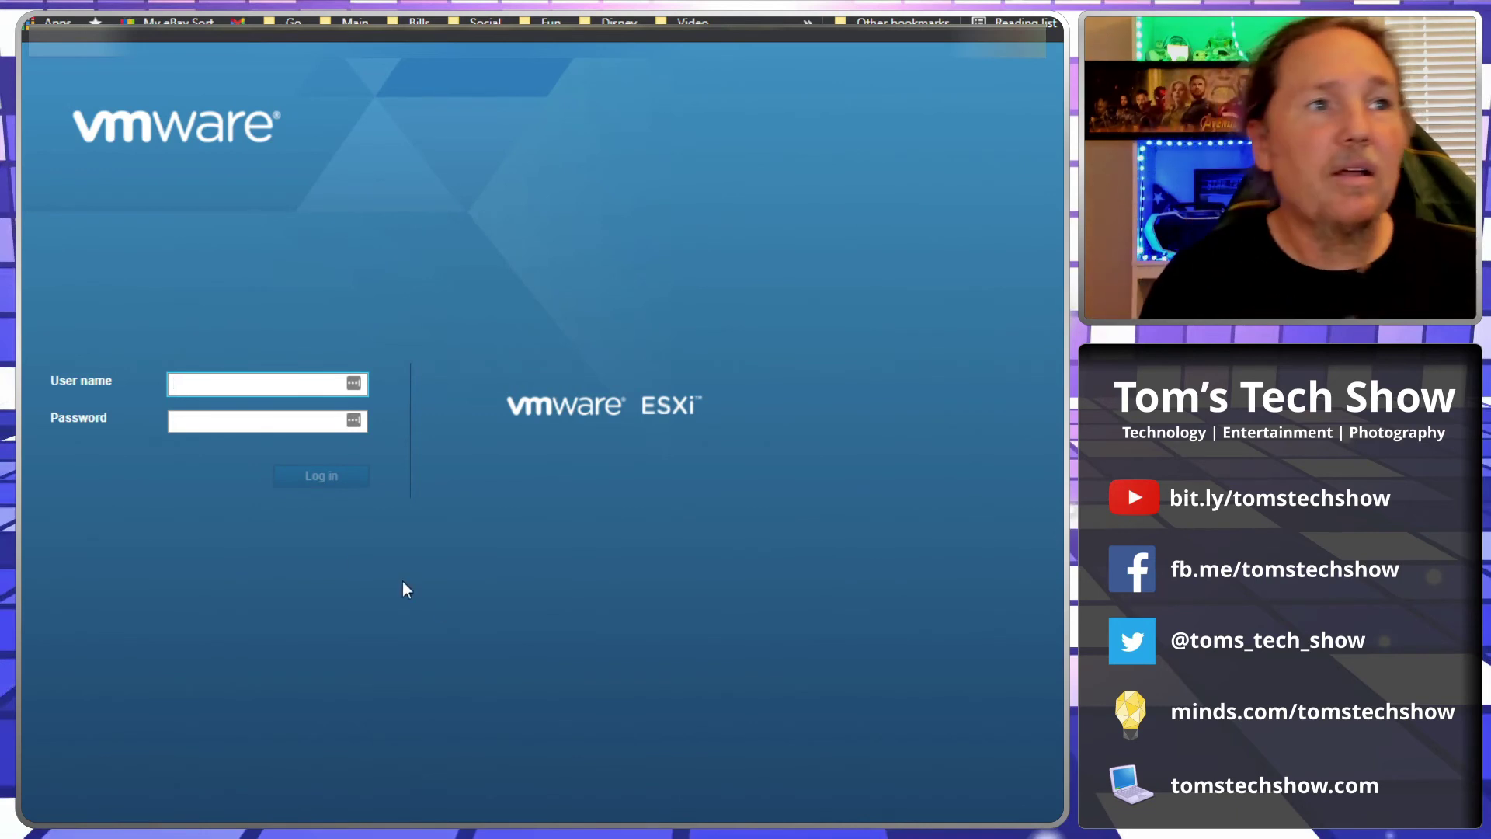
# Step: Sign in to the ESXi host client as root with the account password
pyautogui.write('root')
pyautogui.press('Tab')
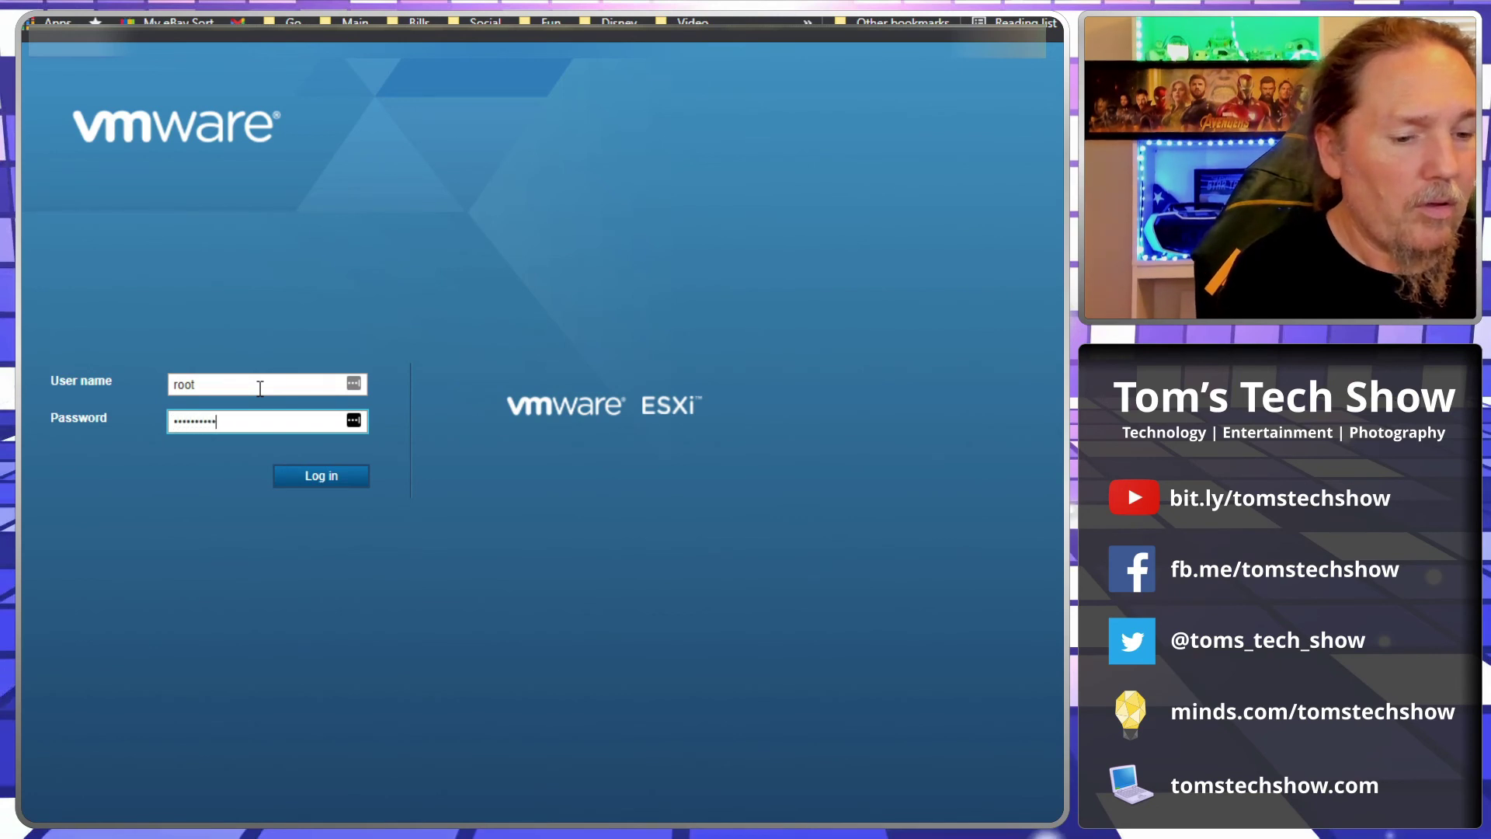
pyautogui.press('Return')
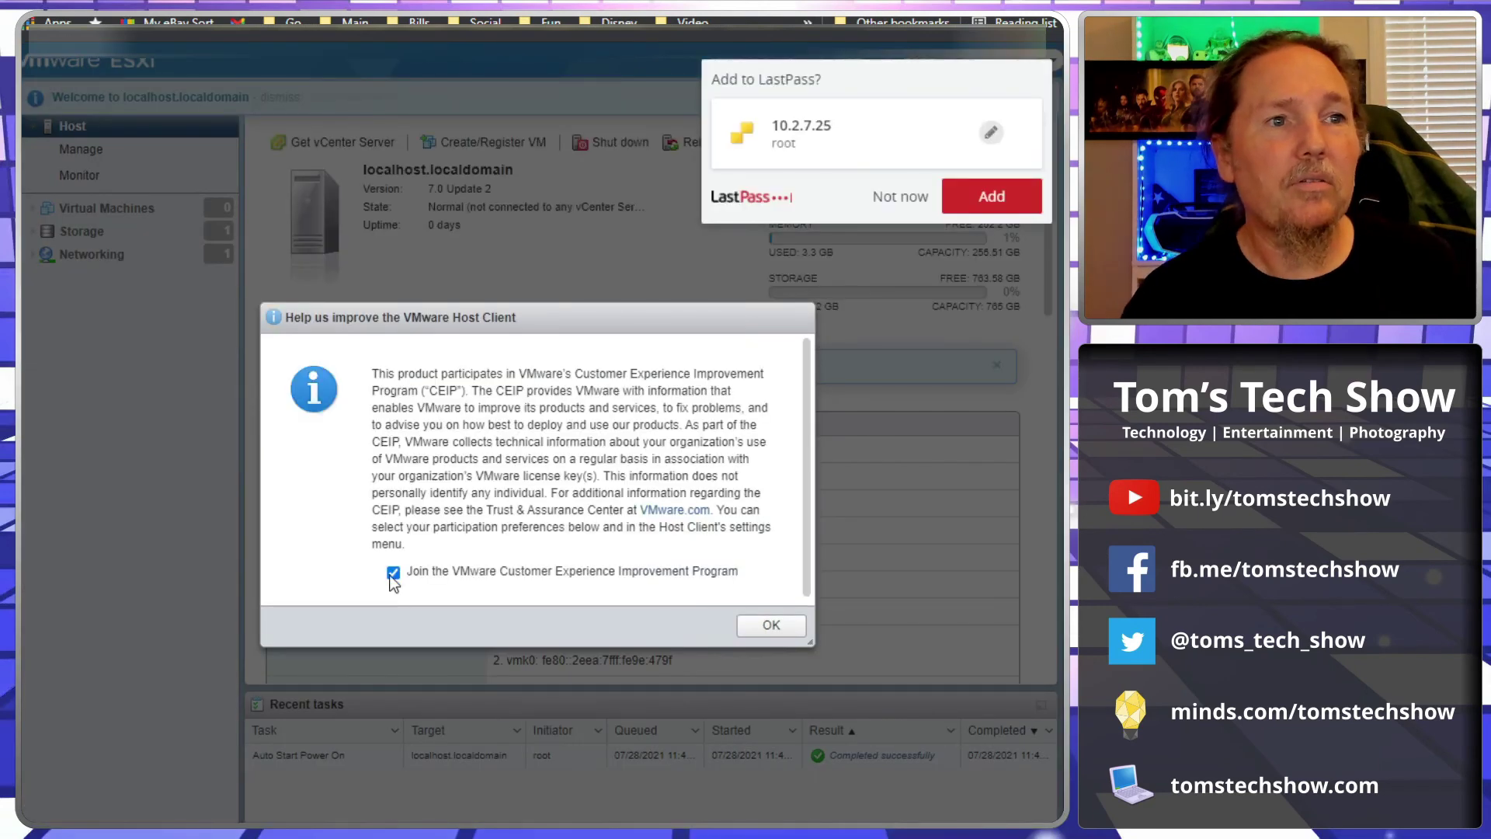
# Step: Decline the CEIP program and save the host login in LastPass
pyautogui.click(393, 573)
pyautogui.click(770, 624)
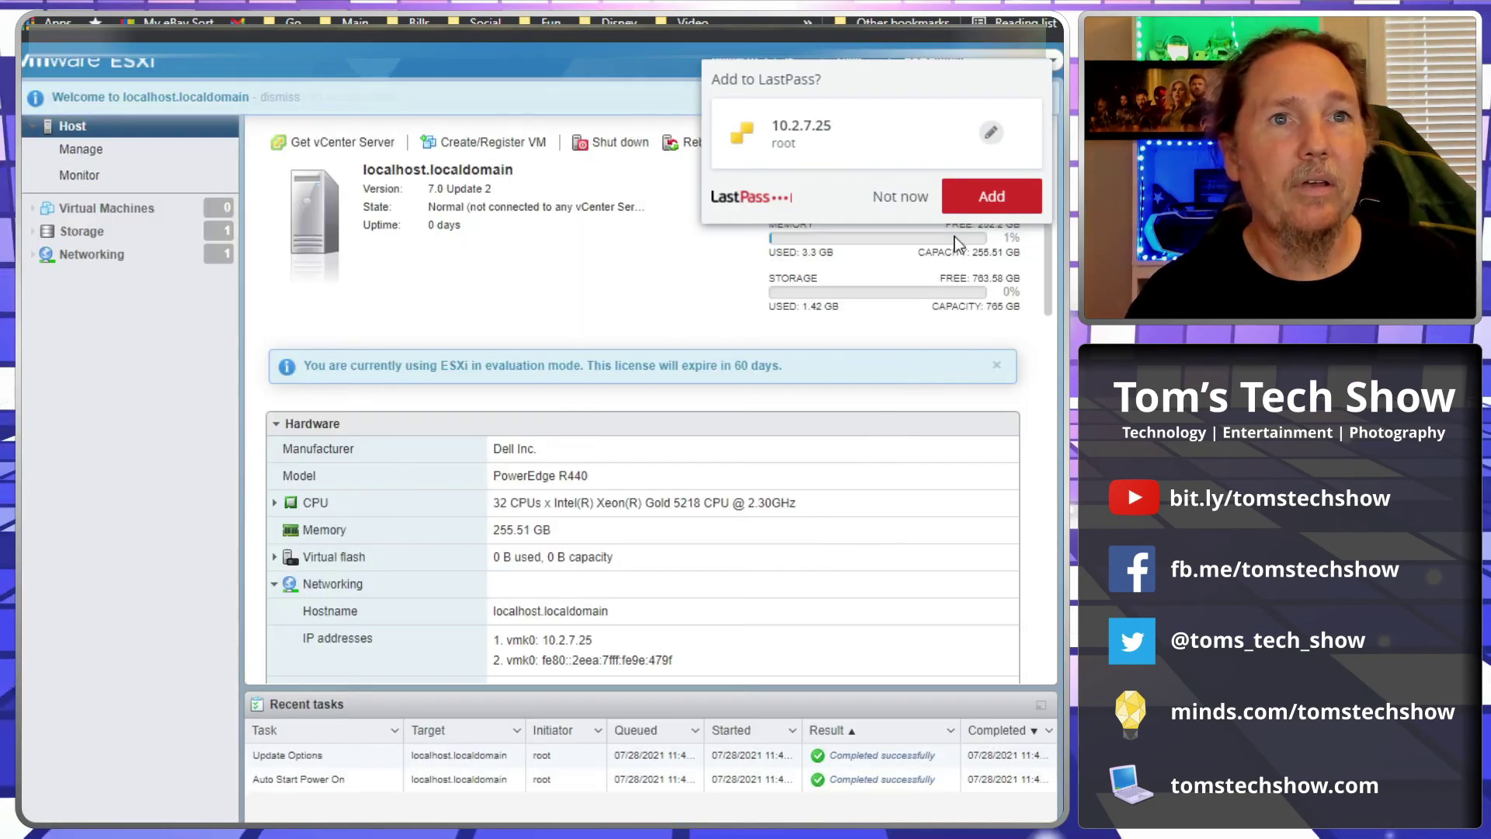
pyautogui.click(964, 200)
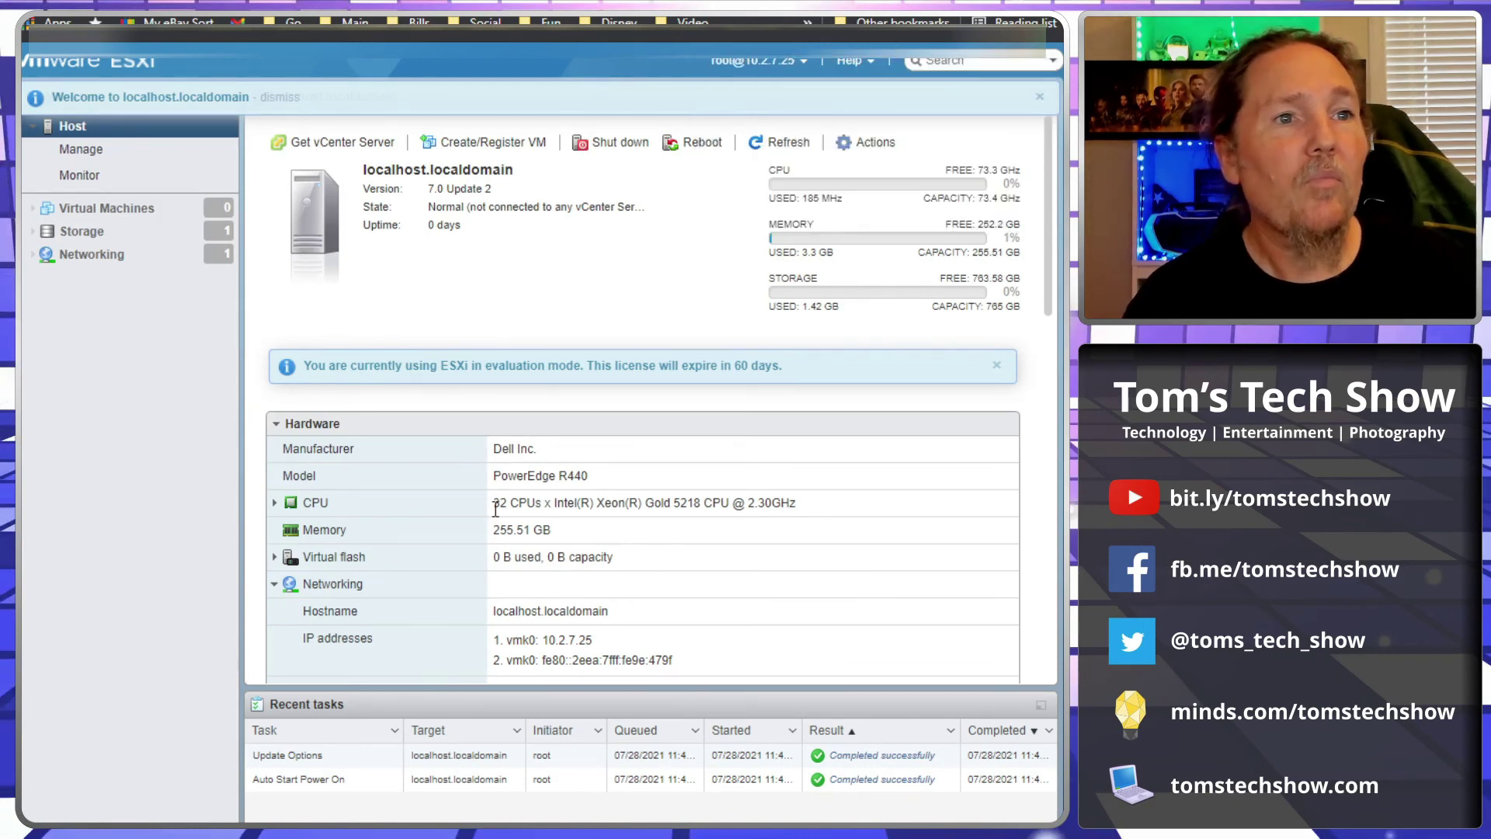
# Step: Highlight the 32 CPUs and 255.51 GB memory values in the host summary
pyautogui.moveTo(494, 505); pyautogui.dragTo(581, 505)
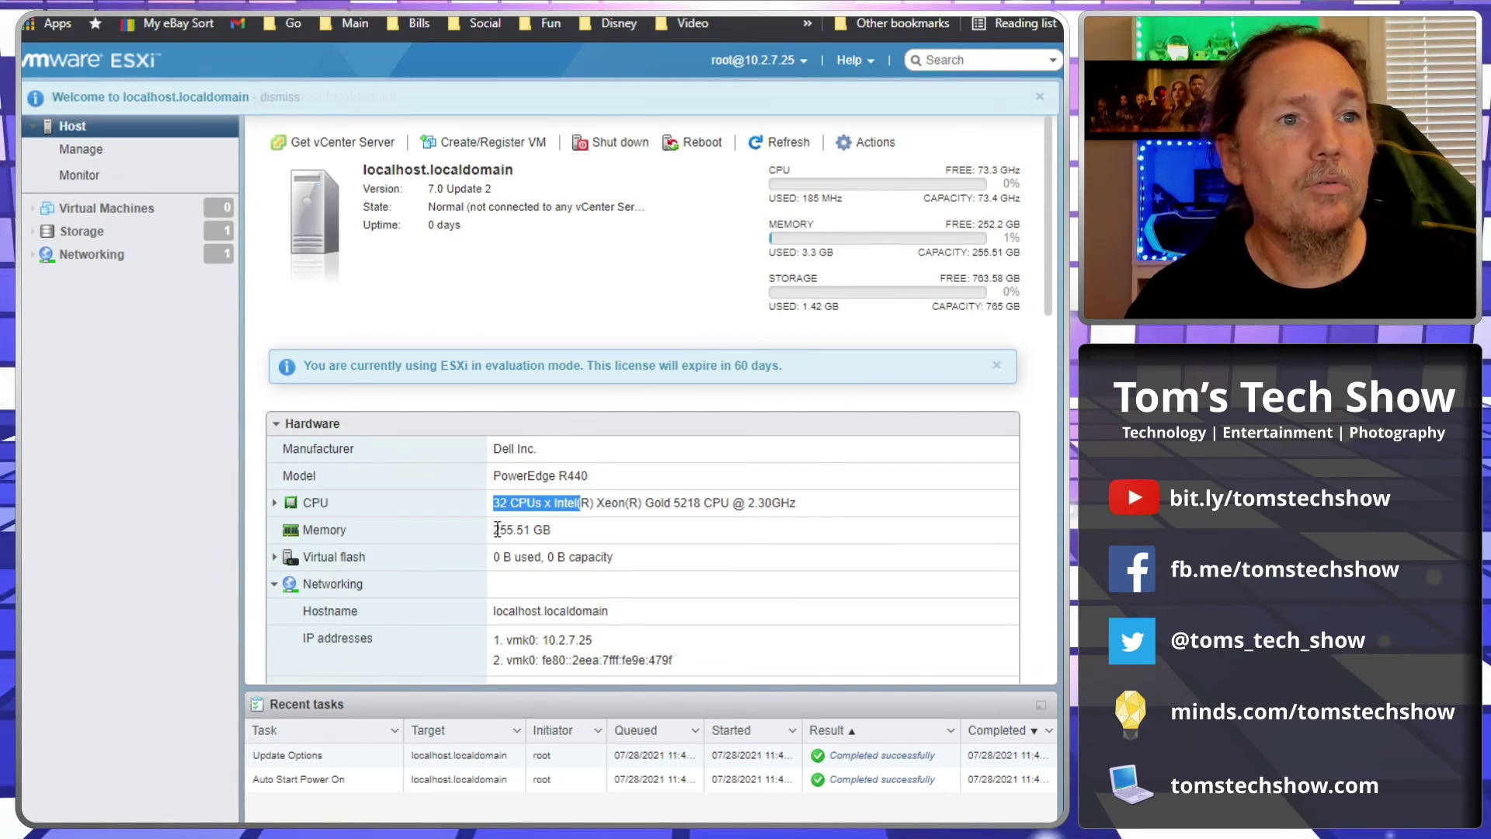
pyautogui.moveTo(496, 529); pyautogui.dragTo(551, 530)
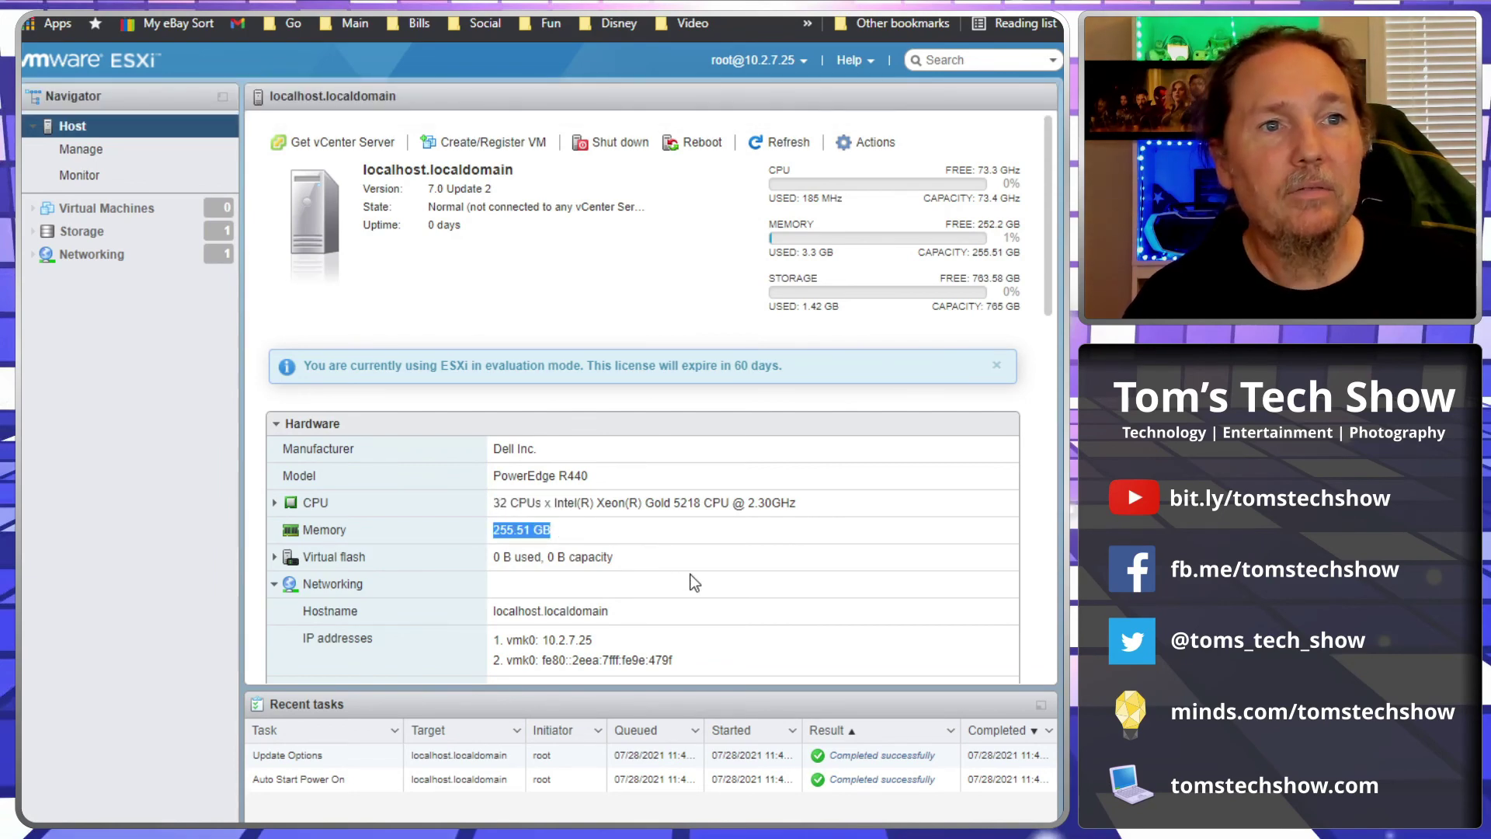
pyautogui.scroll(-5, 695, 583)
pyautogui.scroll(5, 695, 582)
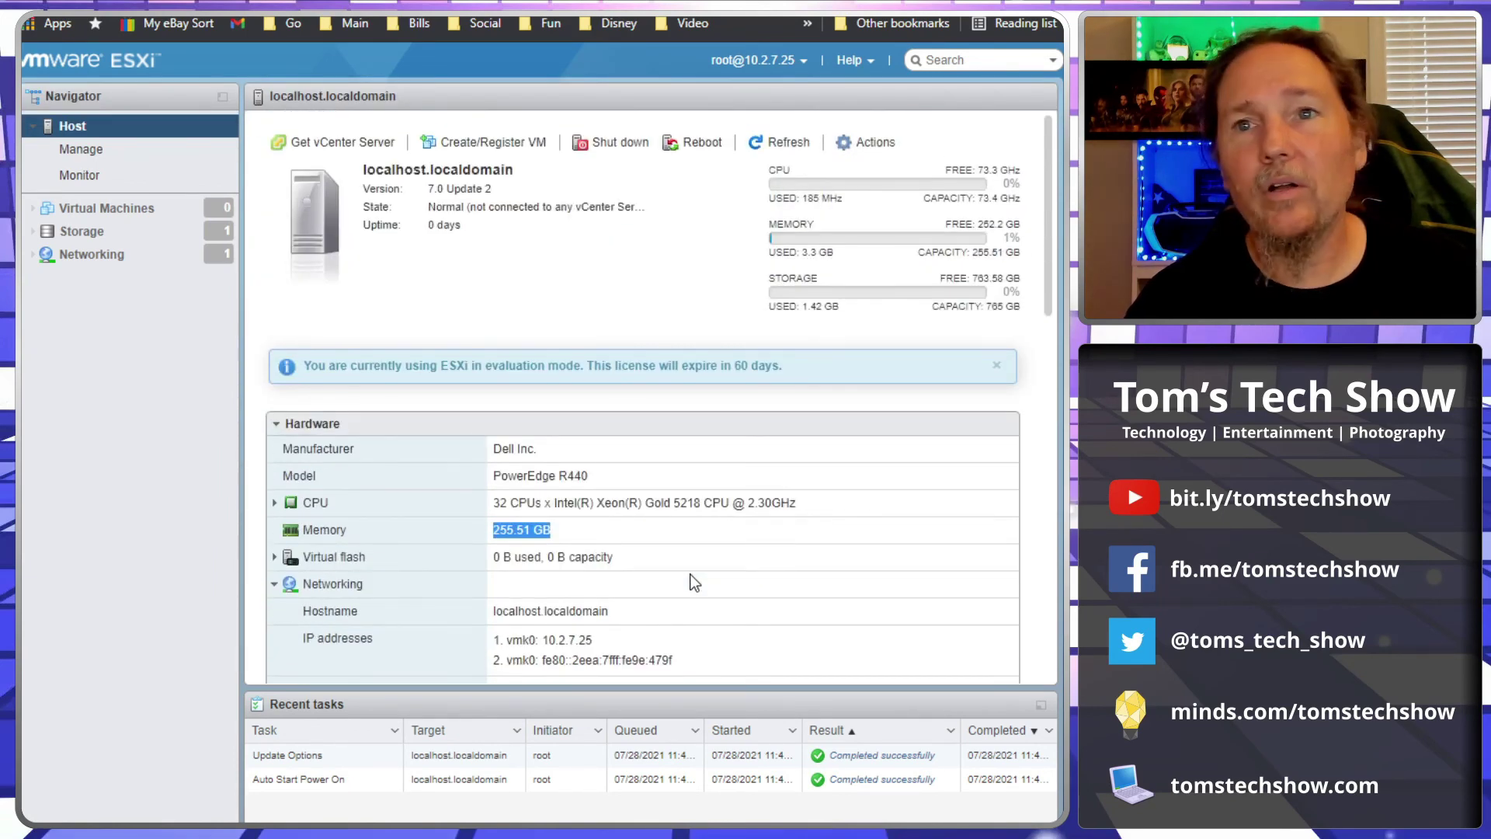